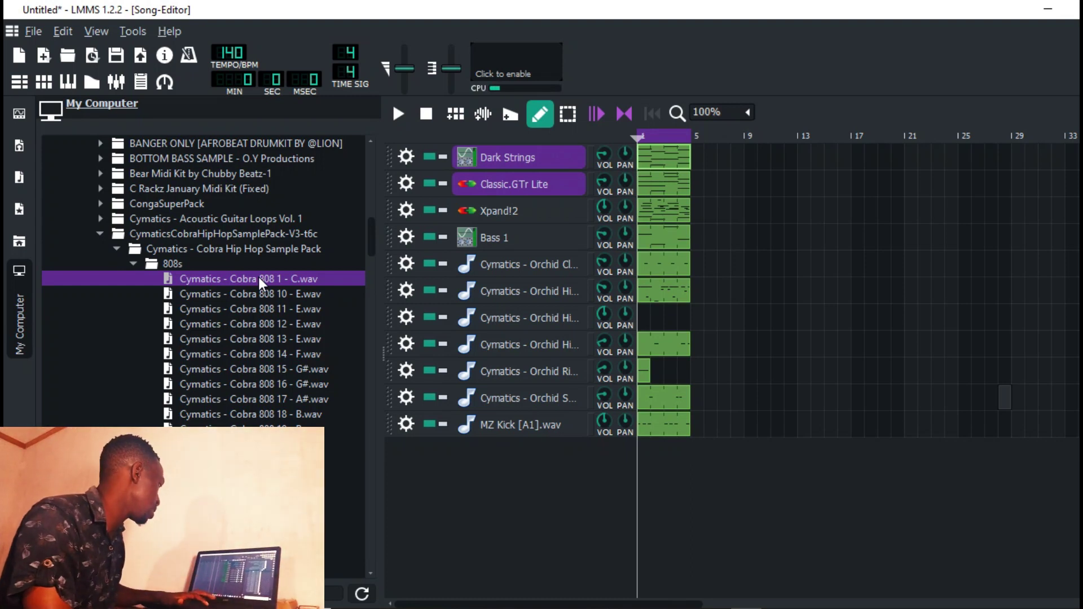
drag(495, 600, 532, 496)
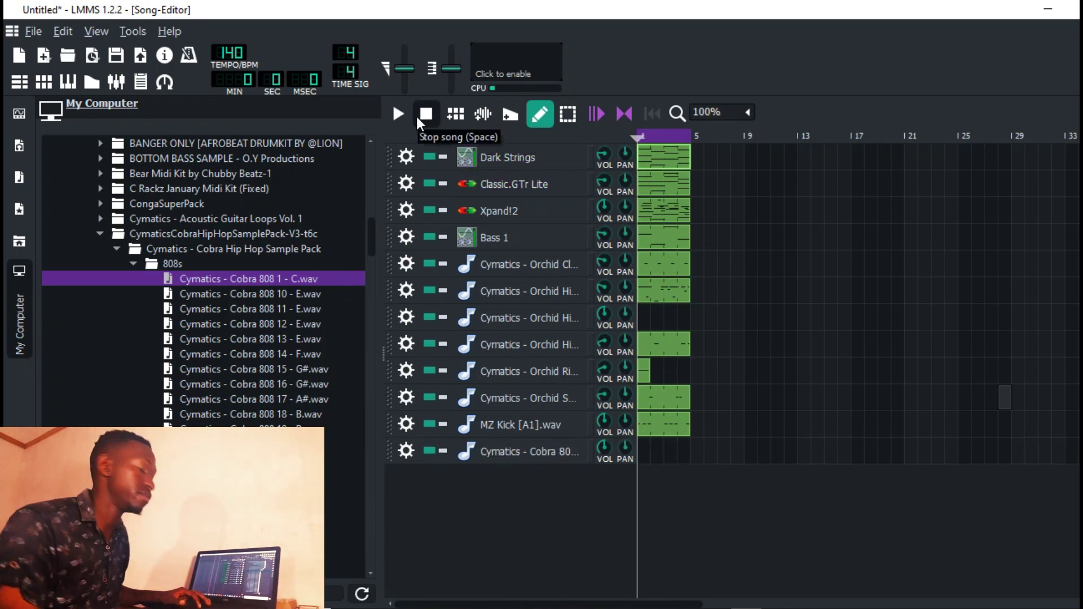
click(405, 117)
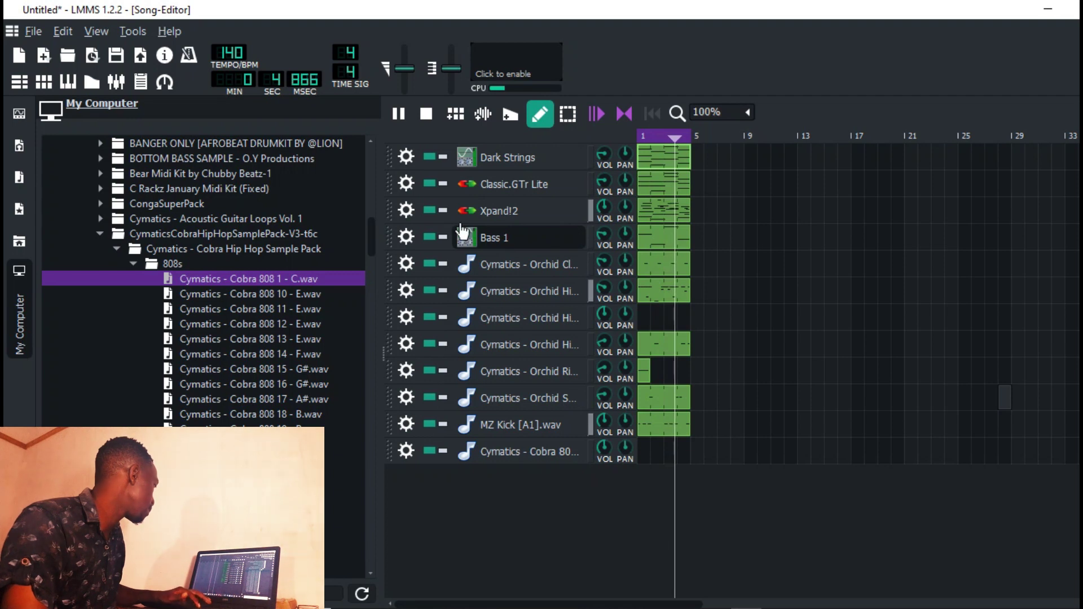
click(426, 115)
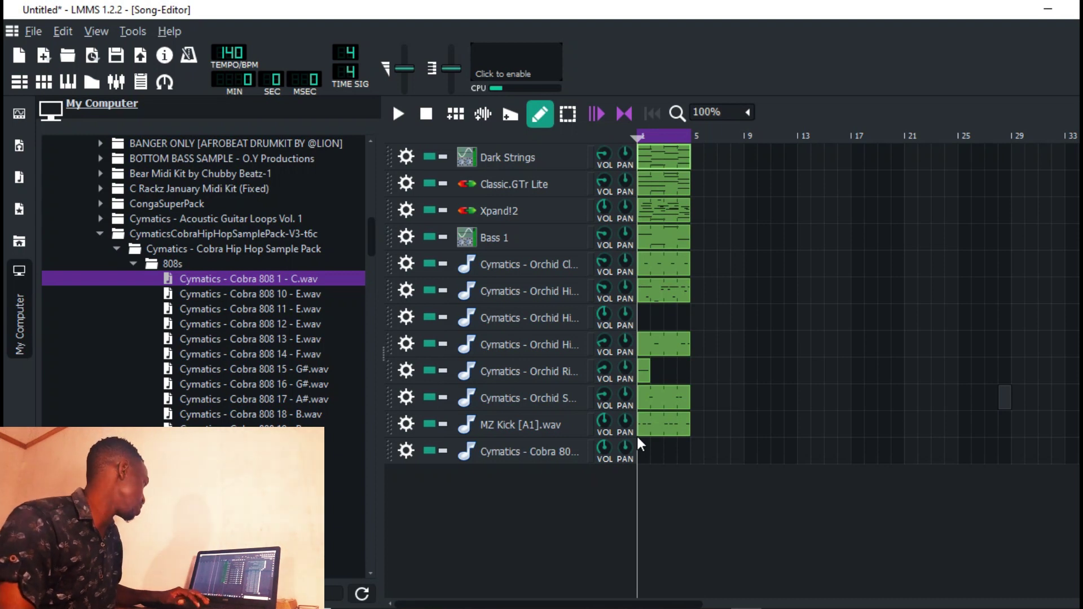
- Open the 808 pattern's notes and play them, then stop playback back in the Song Editor
double_click(661, 148)
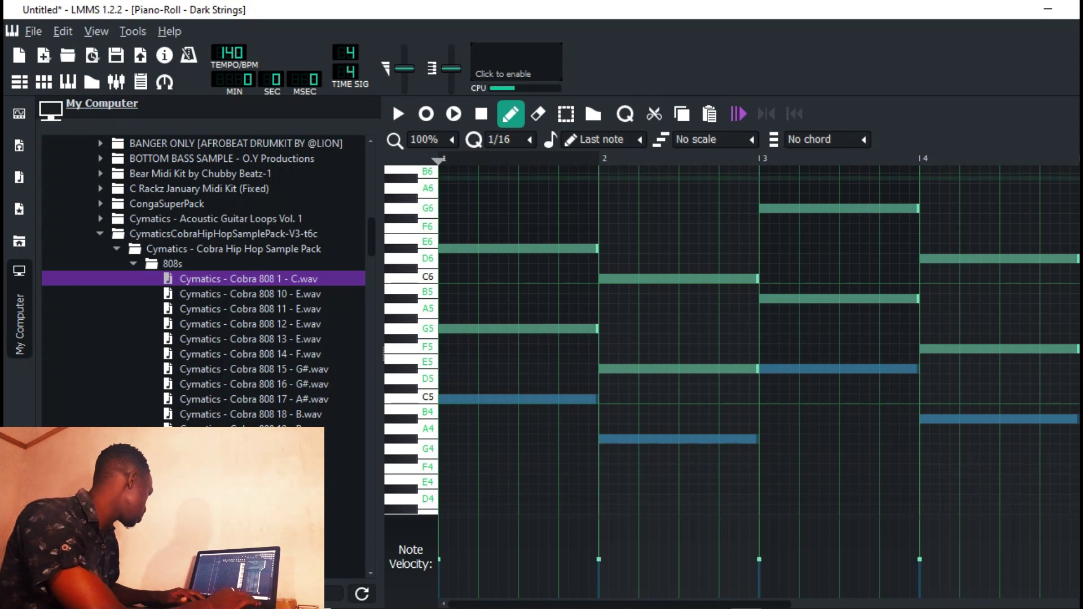
key(space)
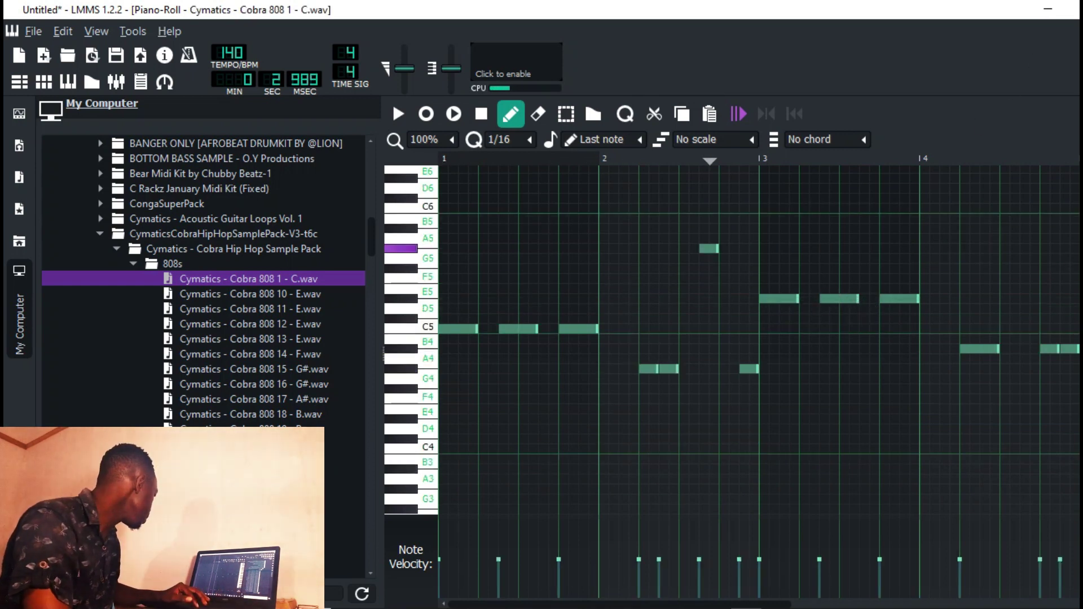
key(F5)
key(space)
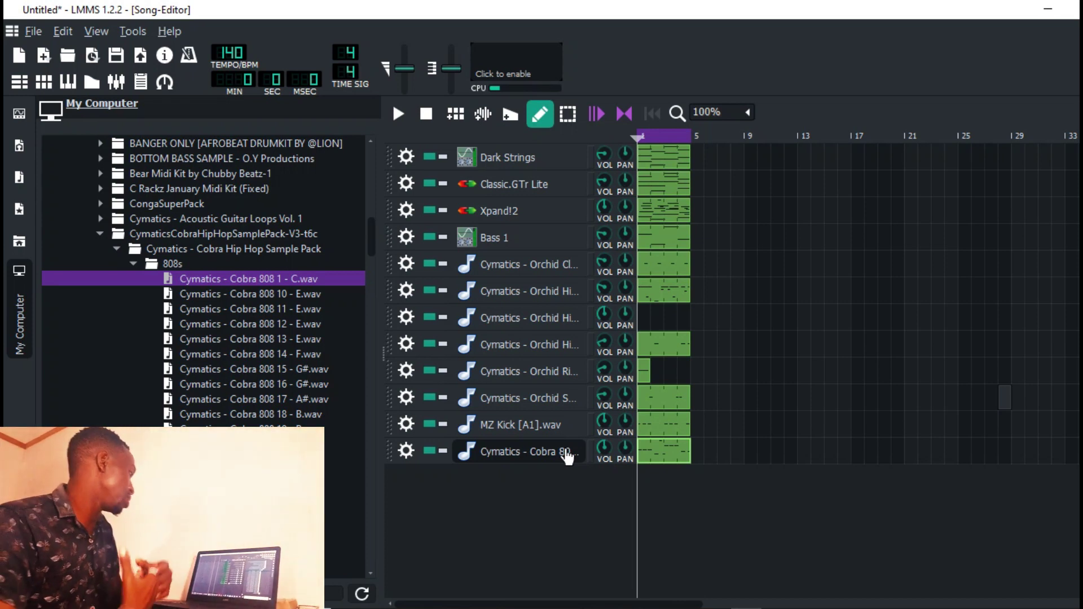
- Add GTune to the Cobra 808 track's effects chain by searching 'gt' in Add effect
click(566, 451)
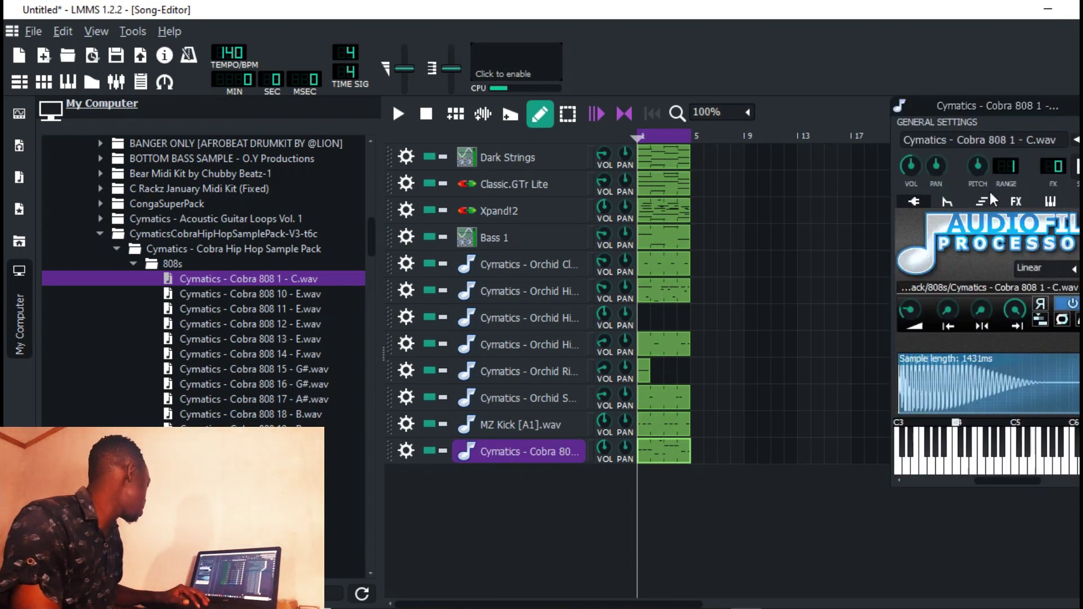
click(1009, 202)
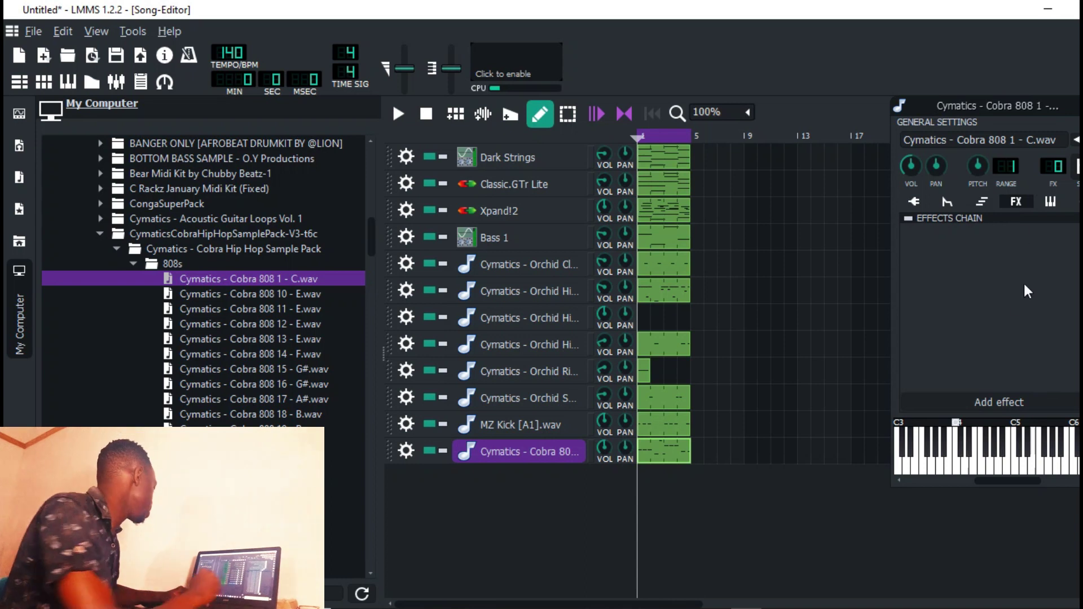
click(997, 394)
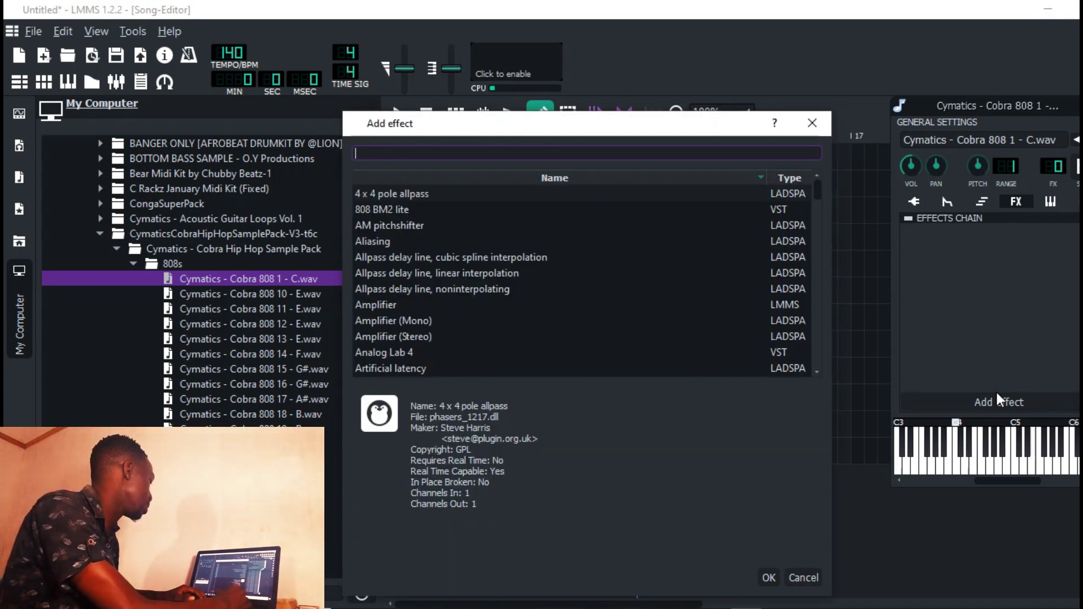
text(gt)
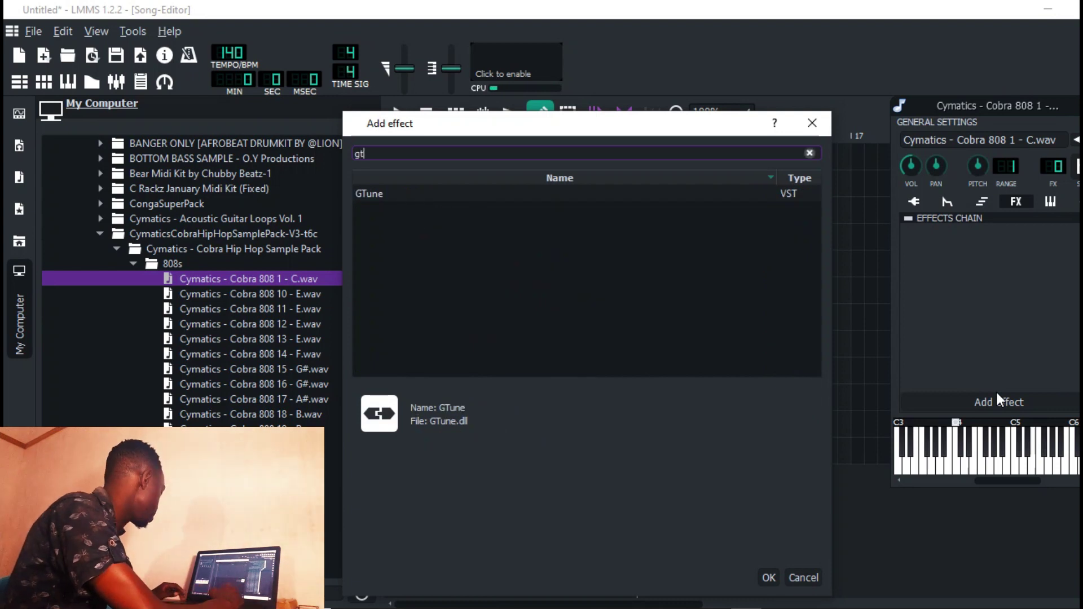
key(Return)
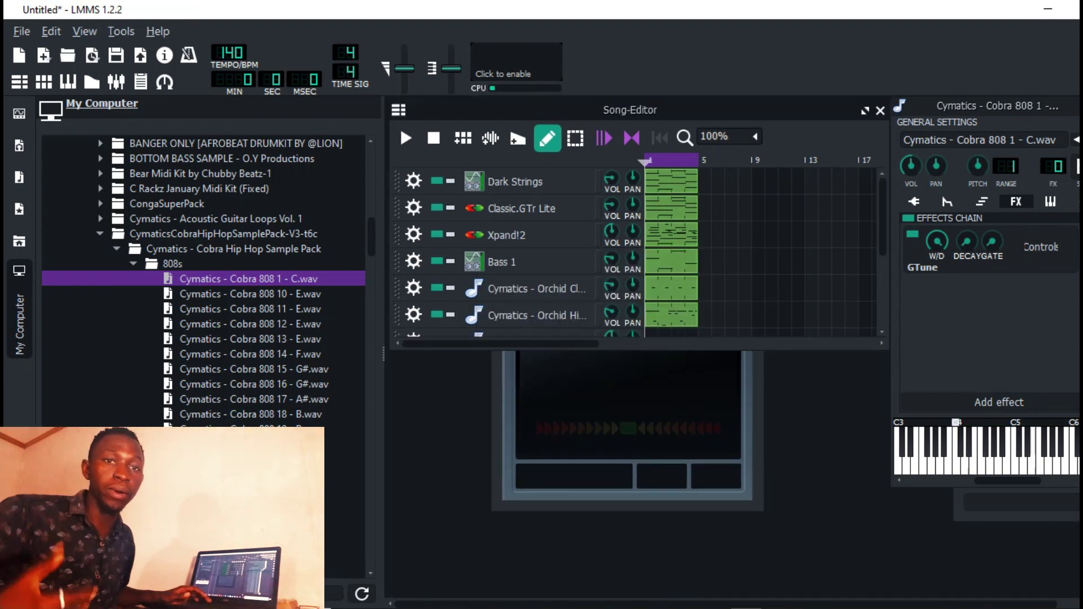
- Move the GTune window, play the y and t keys to read the 808's pitch as G, then close the tuner
click(732, 408)
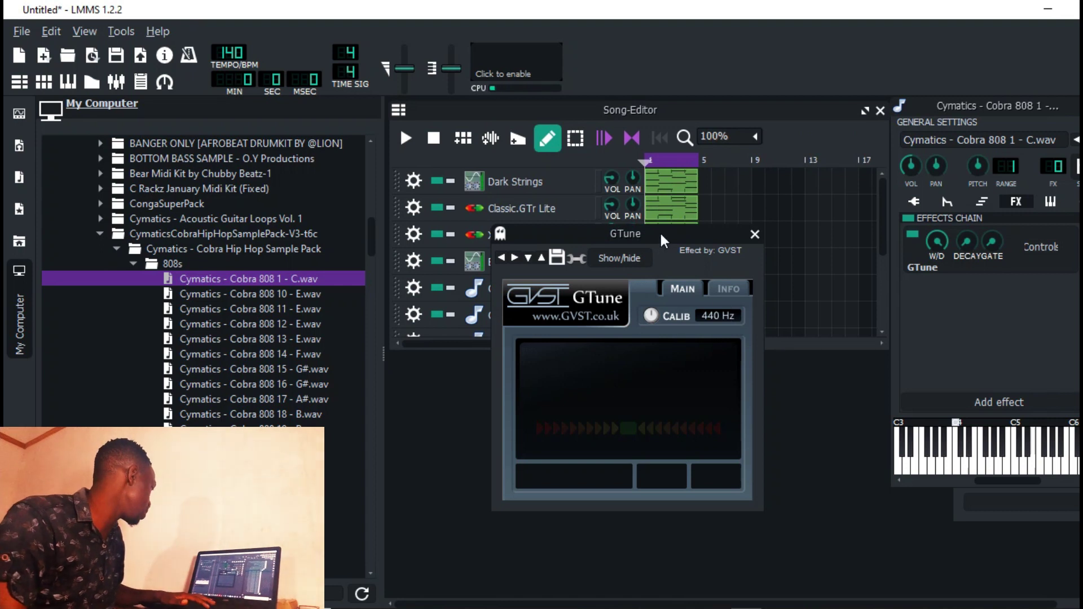
drag(661, 234, 734, 328)
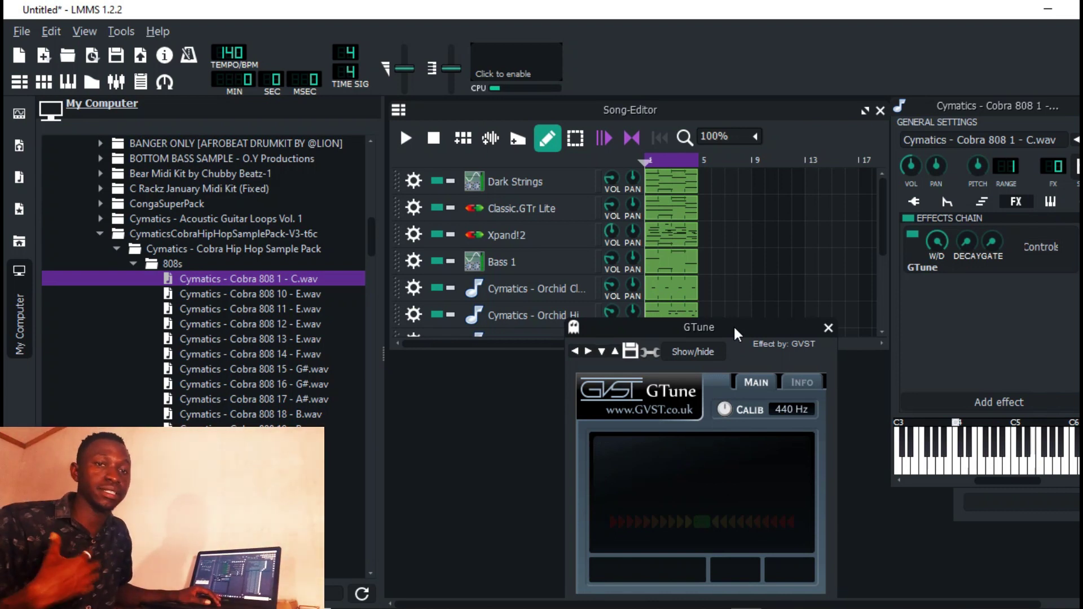
key(y)
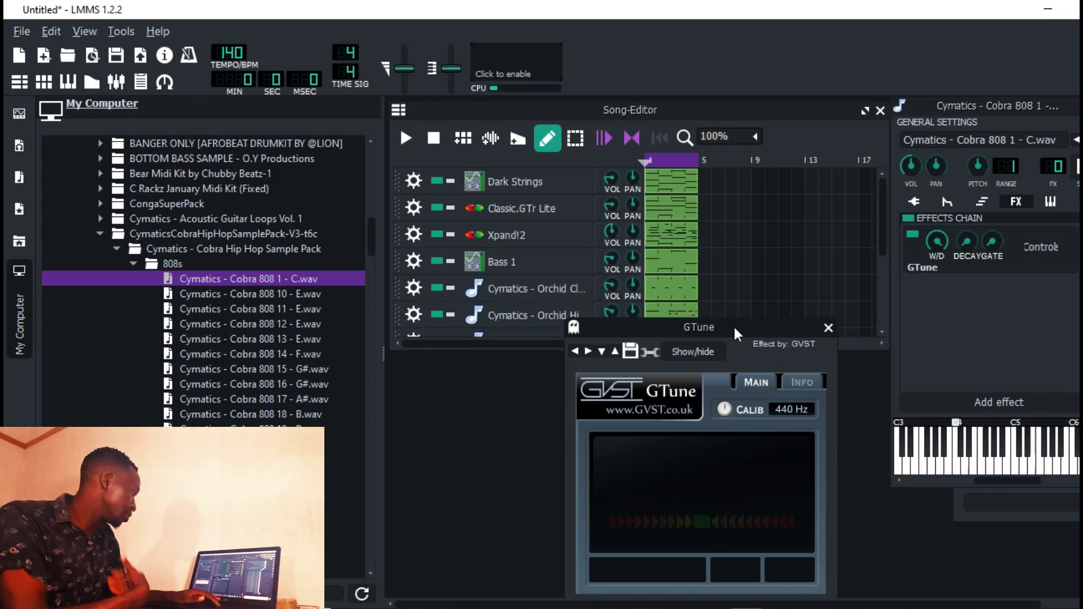
key(y)
key(y)
key(t)
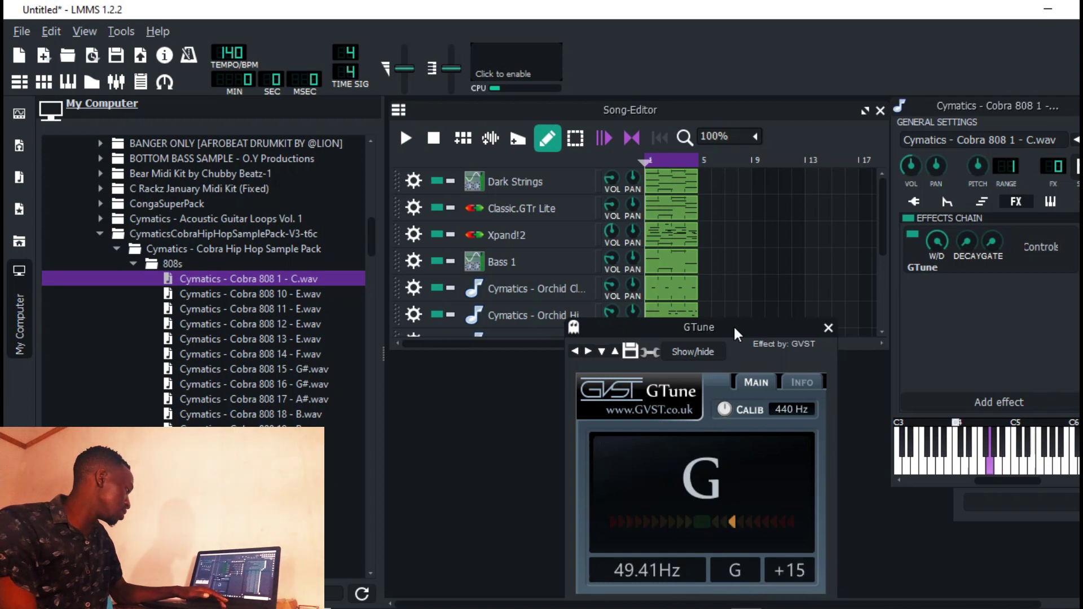
click(828, 328)
- Add the Cobra 808 sample as a second track and load GTune into its effects chain
click(864, 111)
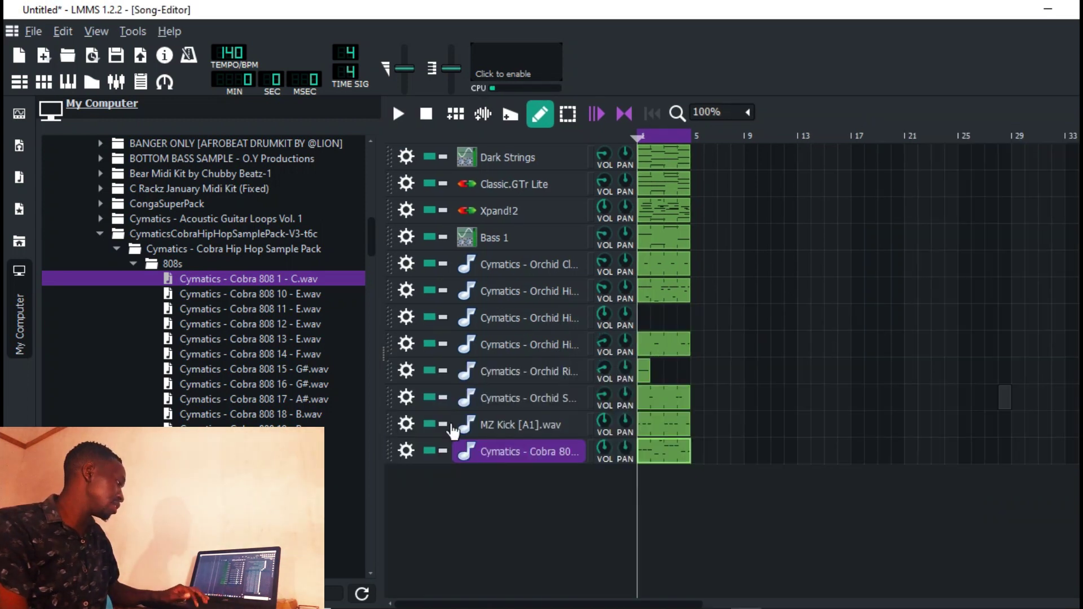
drag(266, 280, 536, 491)
click(563, 479)
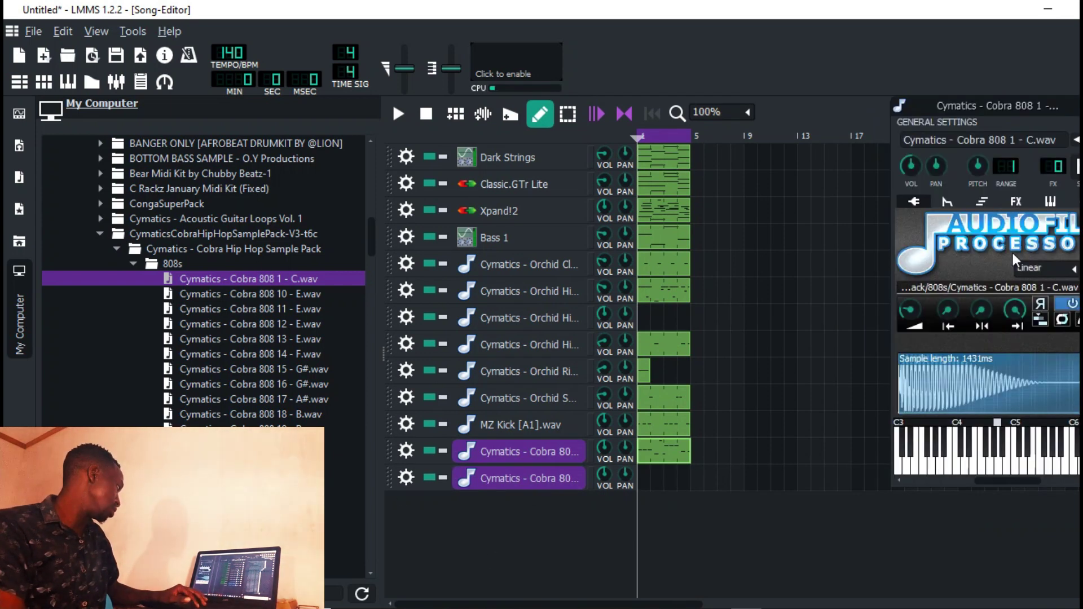
click(1018, 201)
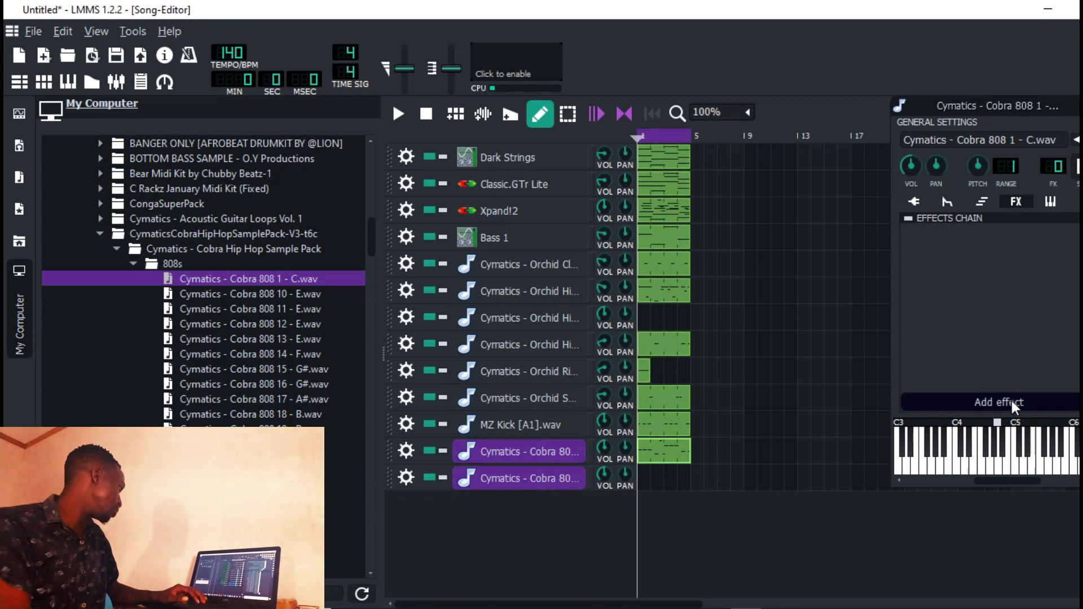
click(1011, 400)
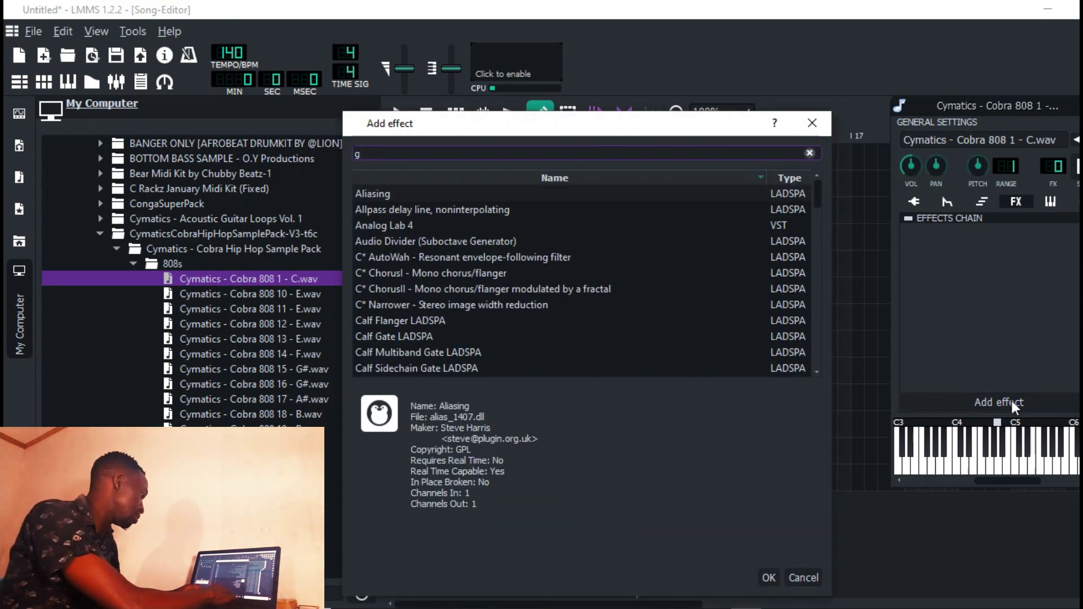
text(gt)
key(Return)
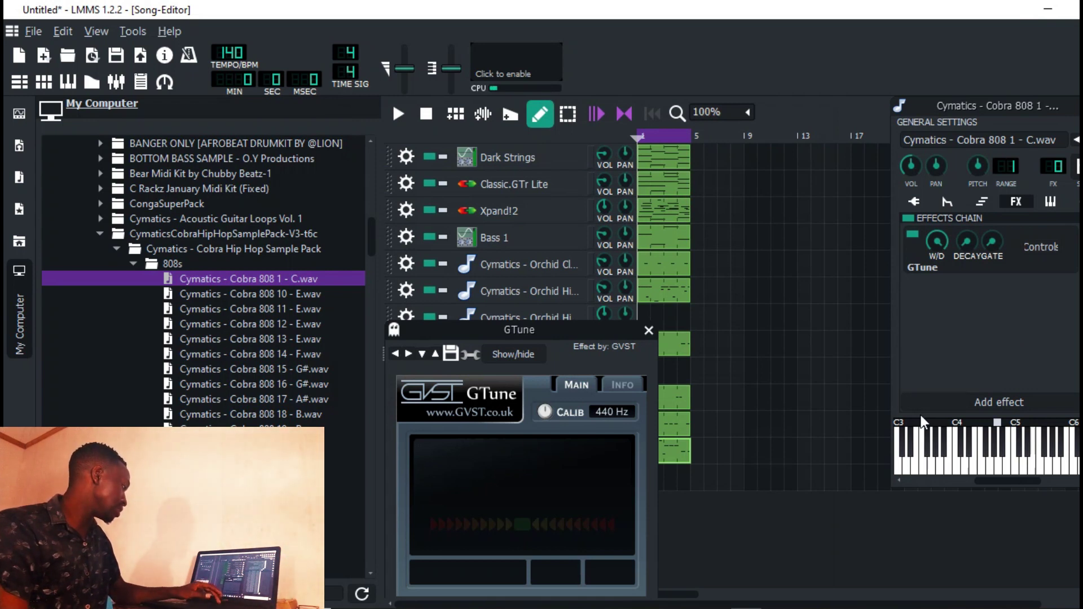
- Move the new track's base note from A4 to C4 and play n and z to check the tuner
key(n)
key(n)
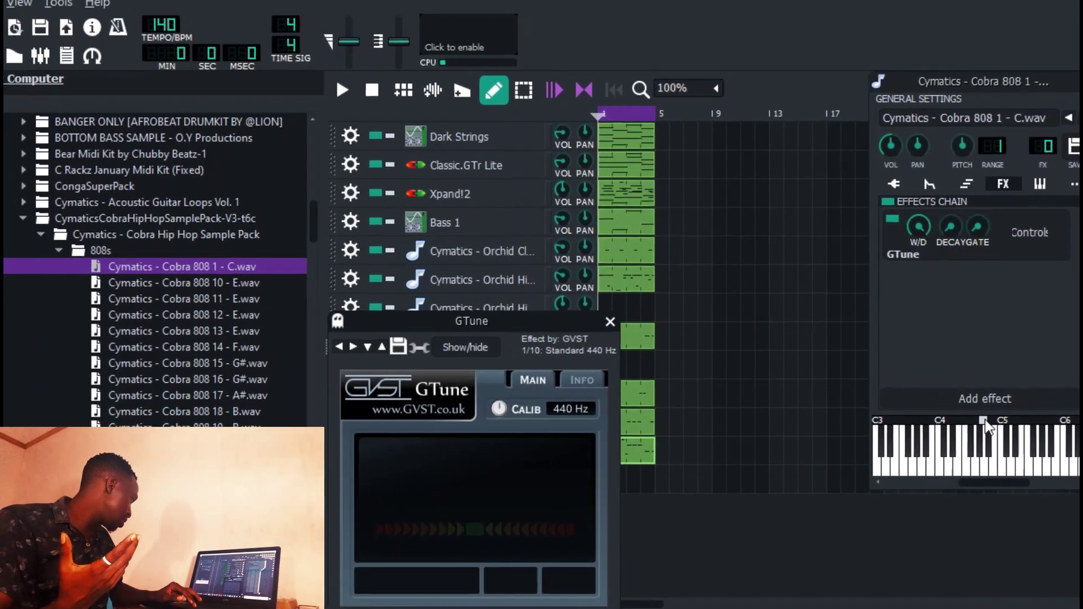
drag(941, 418, 902, 417)
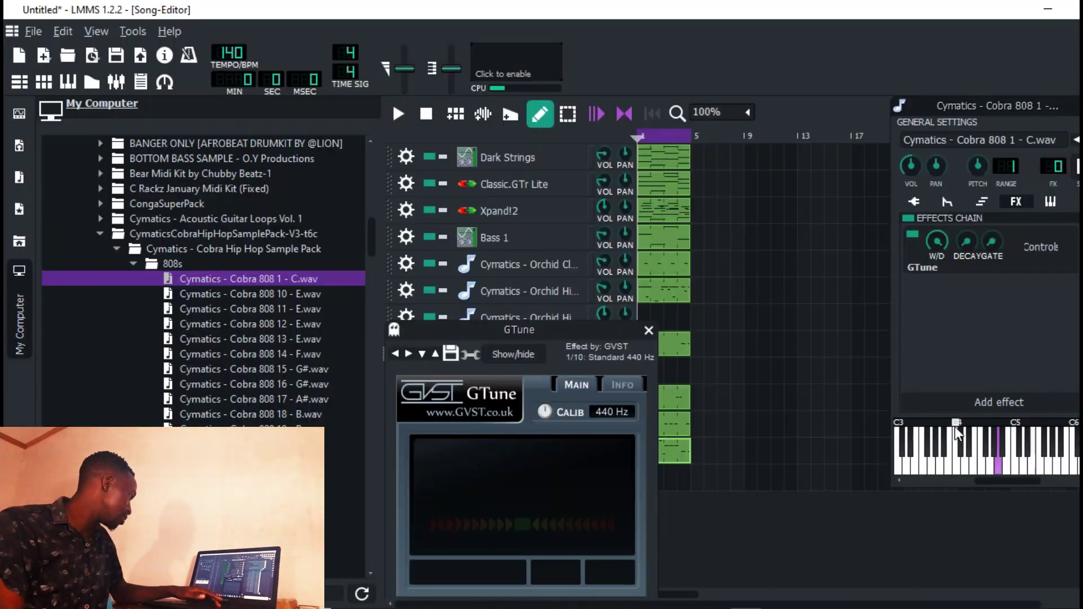
key(n)
key(n)
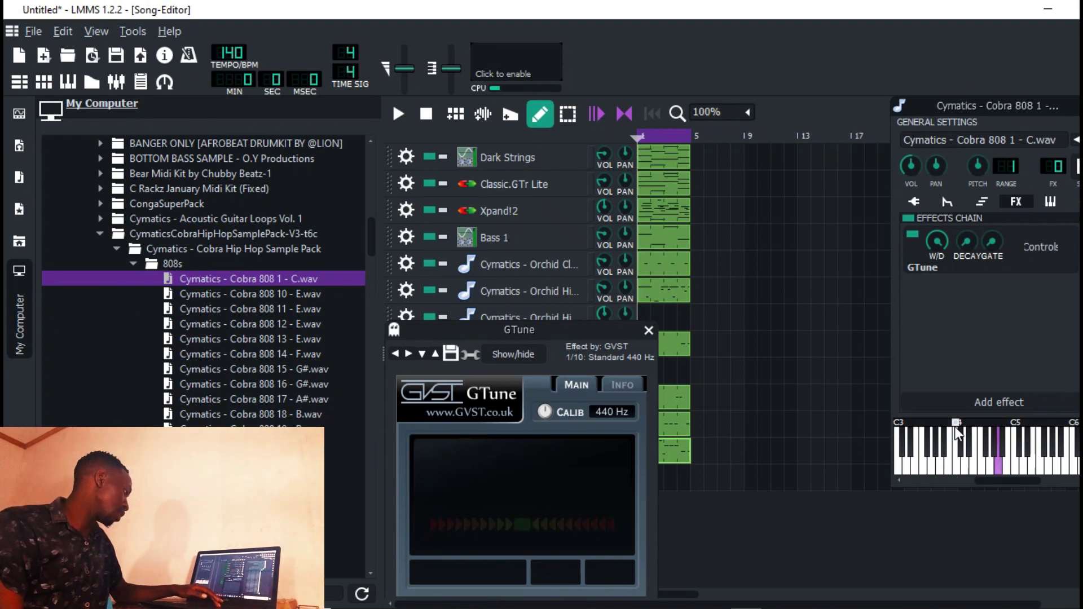
key(n)
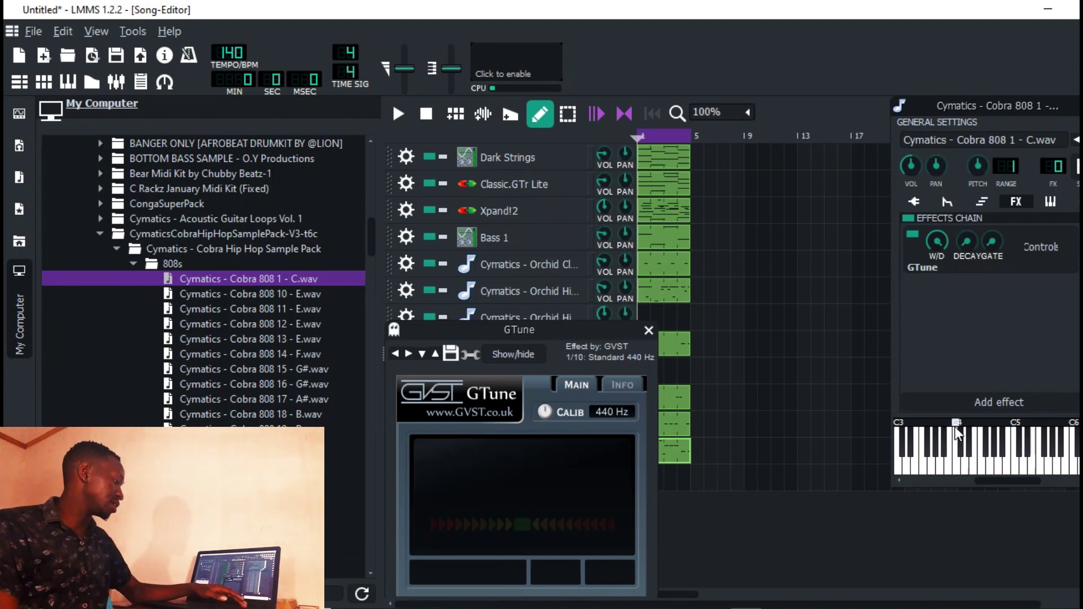
key(z)
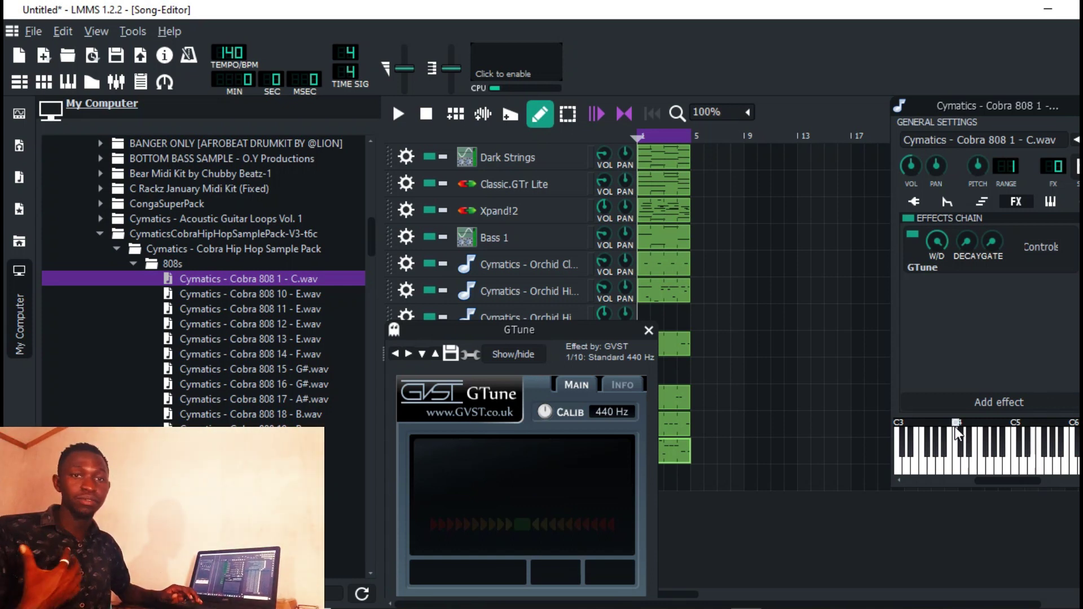
- Close the GTune window and remove the duplicate Cobra 808 track
click(643, 331)
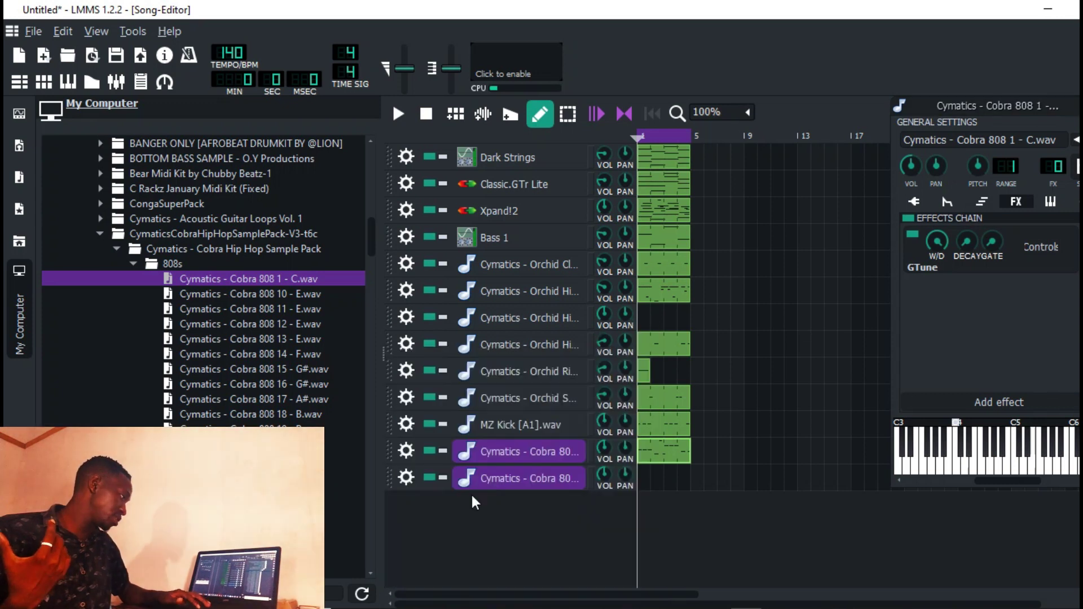
click(398, 477)
click(414, 514)
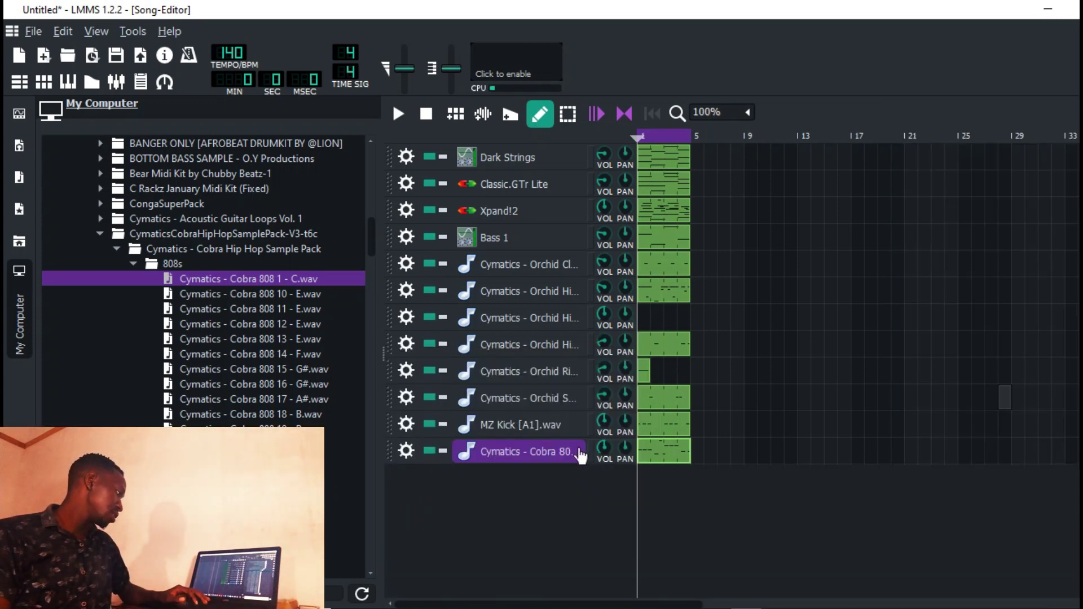
- Open the Cobra 808 instrument's envelope, LFO and filter settings and move the window left
click(580, 453)
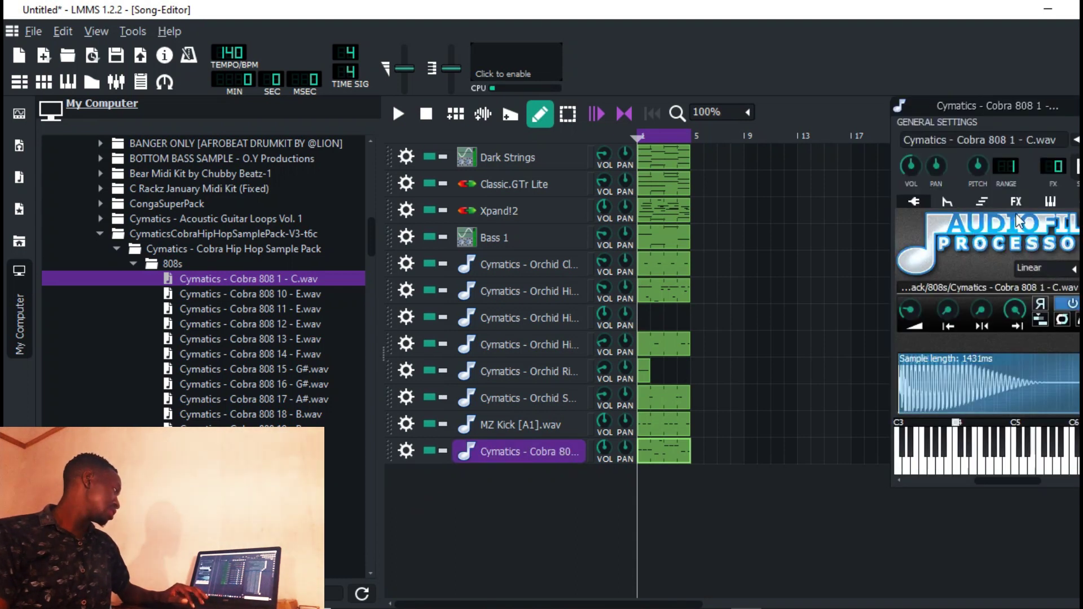
click(946, 203)
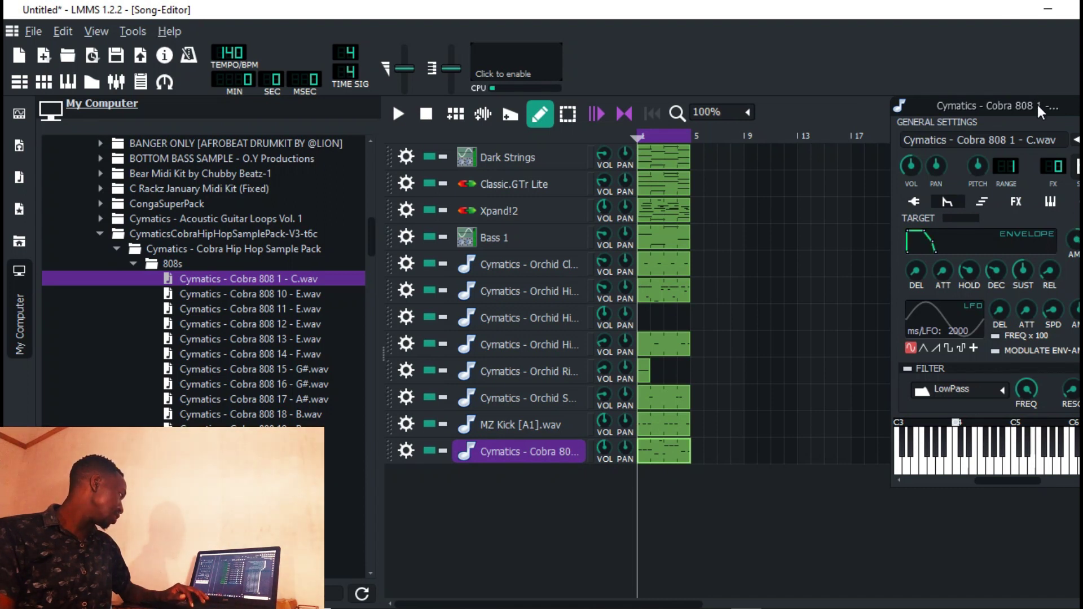
drag(1037, 105, 850, 101)
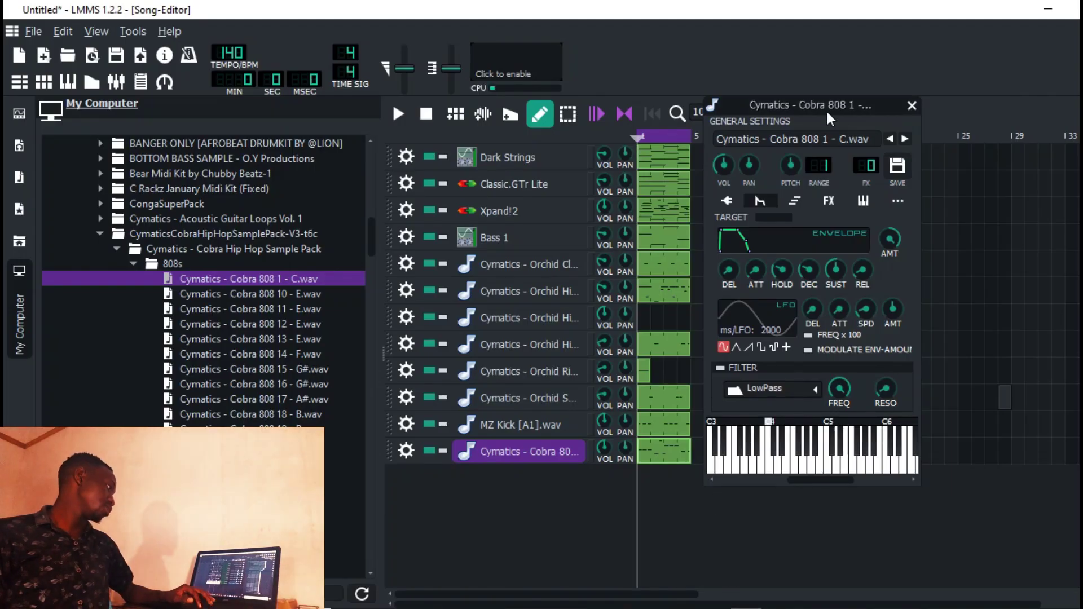
- Close the 808 instrument window, solo the Cobra 808 track, and un-mute MZ Kick
click(828, 195)
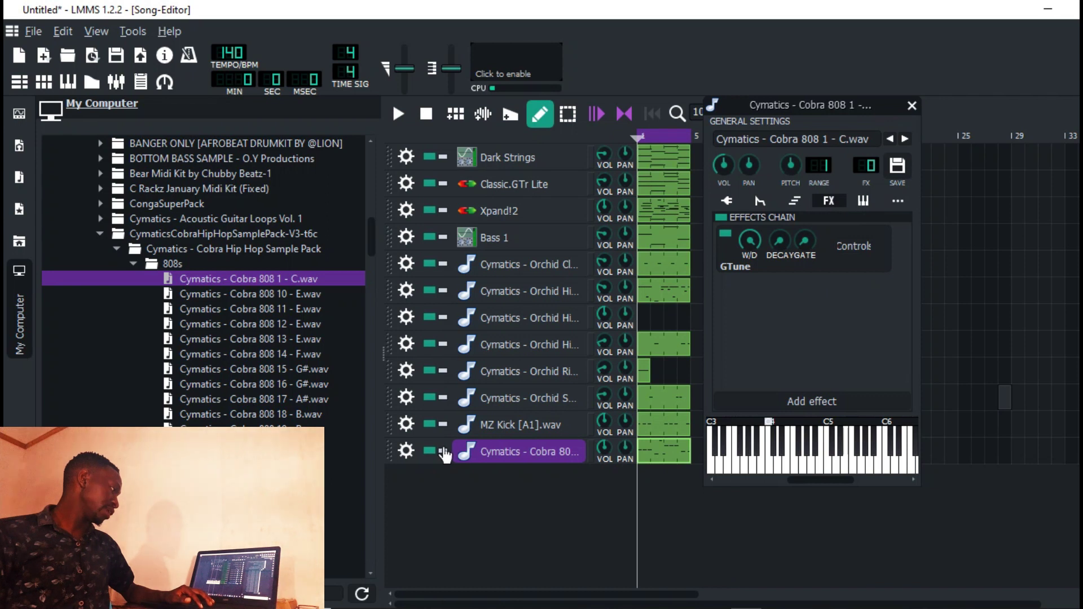
click(444, 451)
click(430, 424)
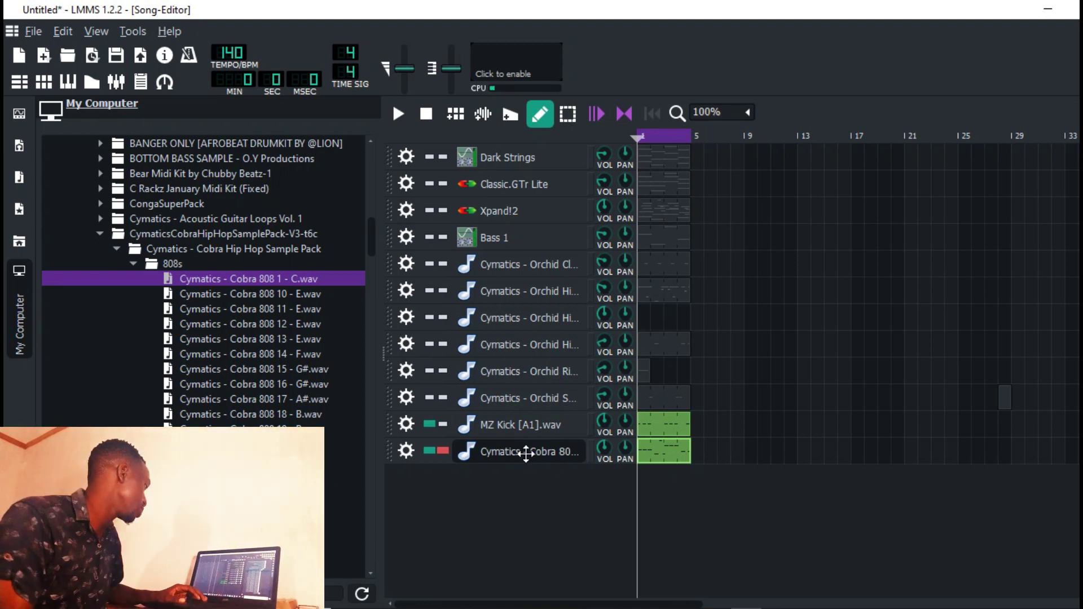
- Add the TDR Nova effect to the Cobra 808 track's effects chain
click(528, 453)
click(828, 201)
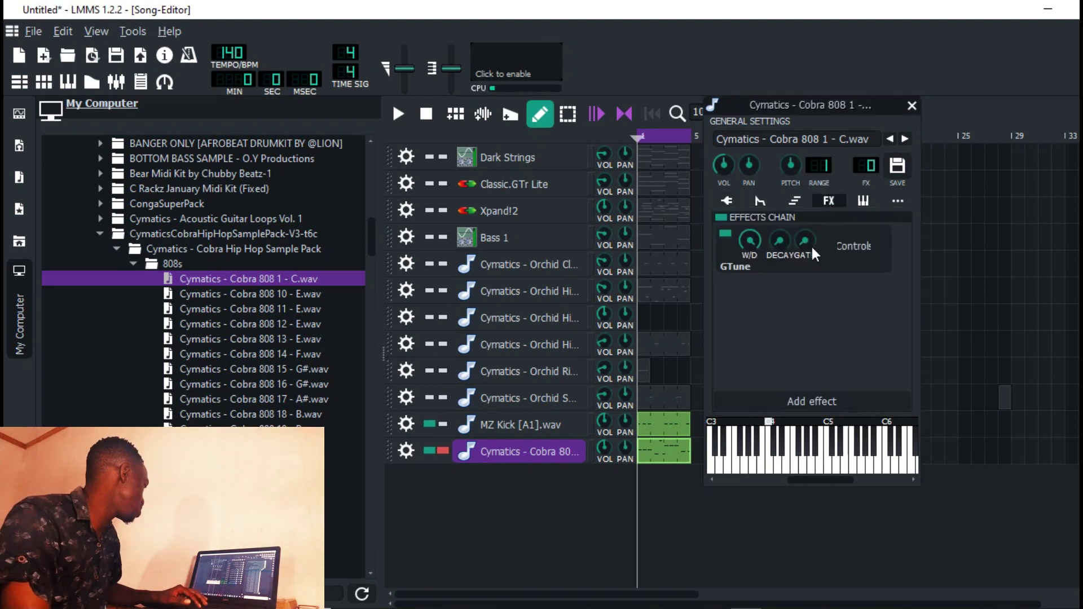
click(798, 398)
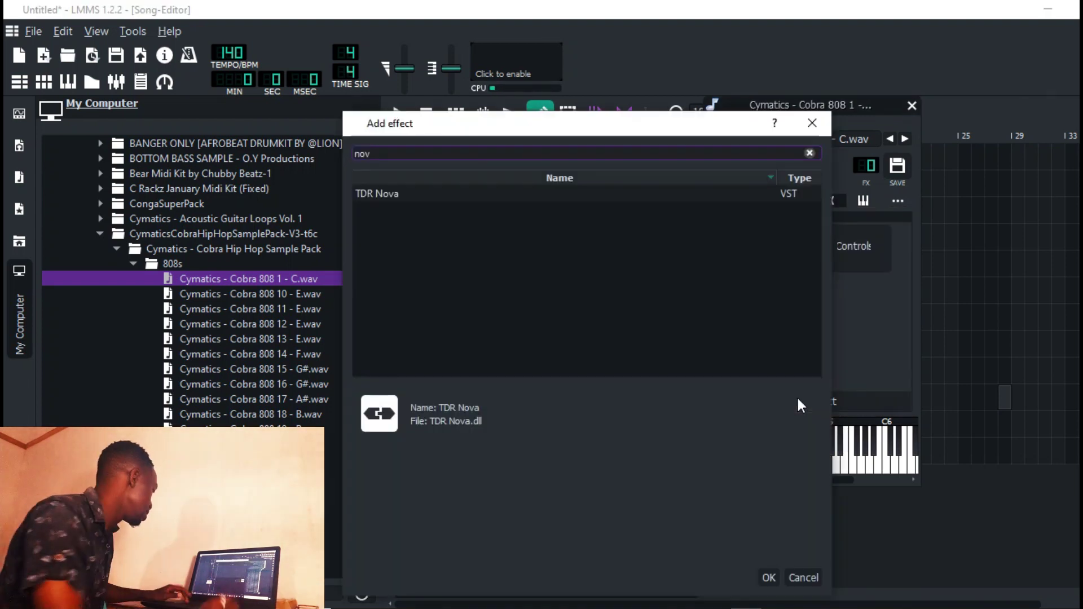
key(Return)
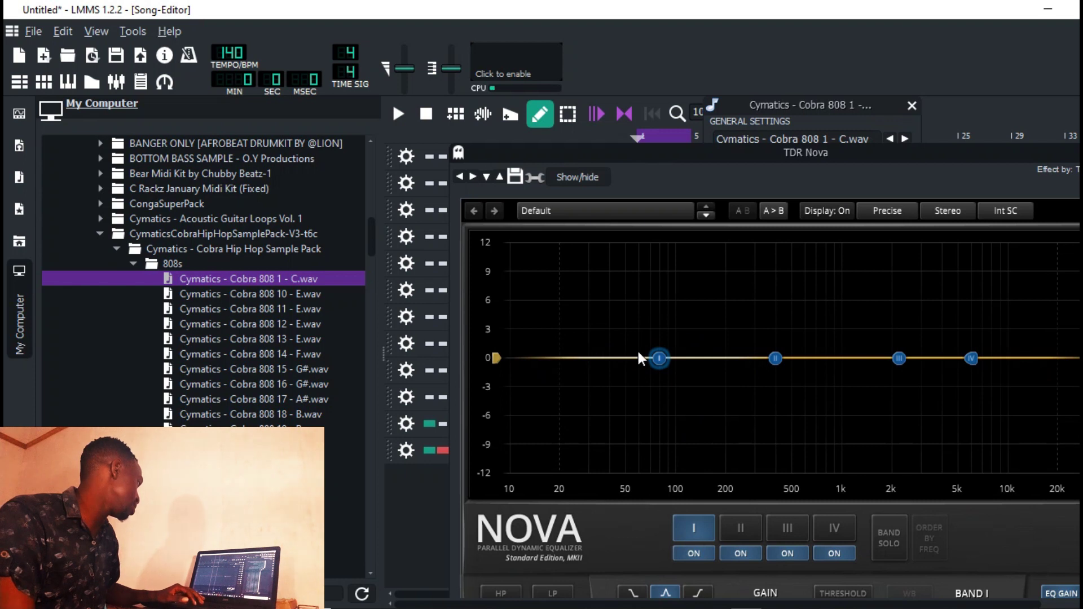
- Play the song and set Nova's band I to a dynamic cut near 50 Hz with threshold enabled
click(397, 114)
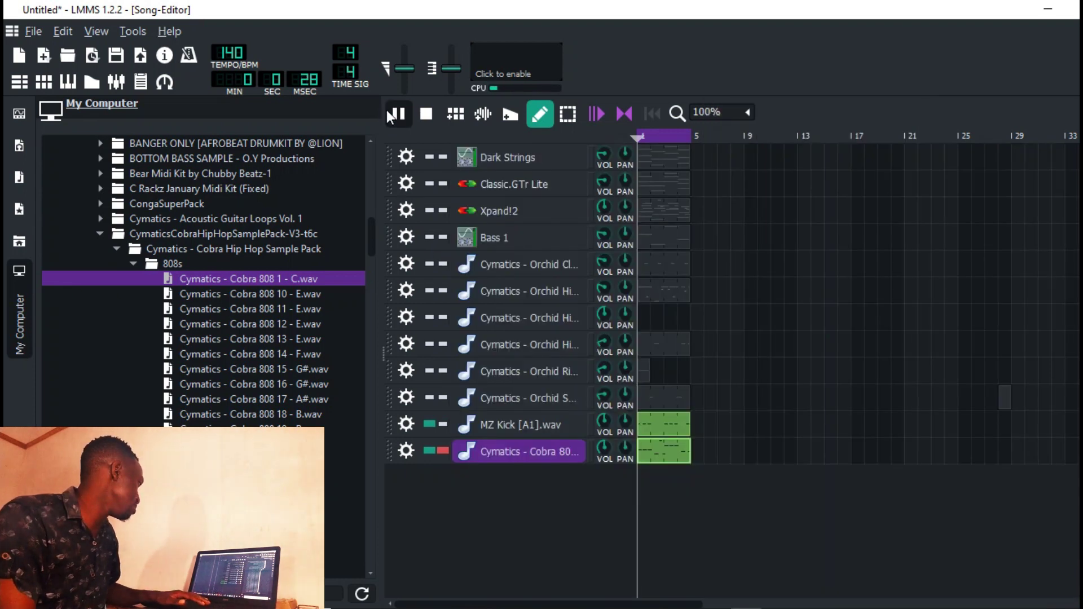
click(1033, 32)
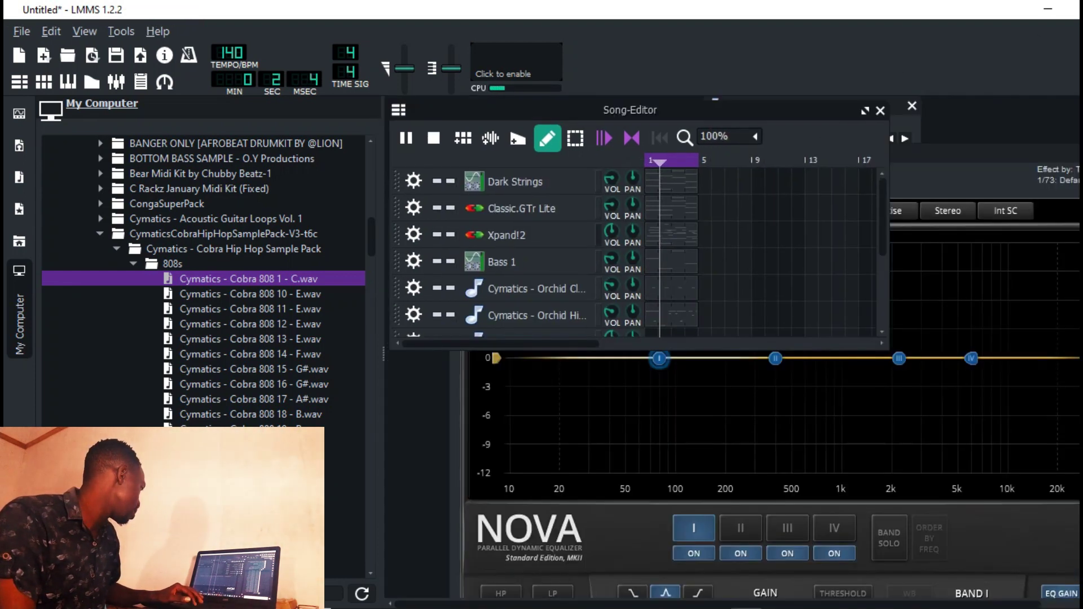
click(987, 160)
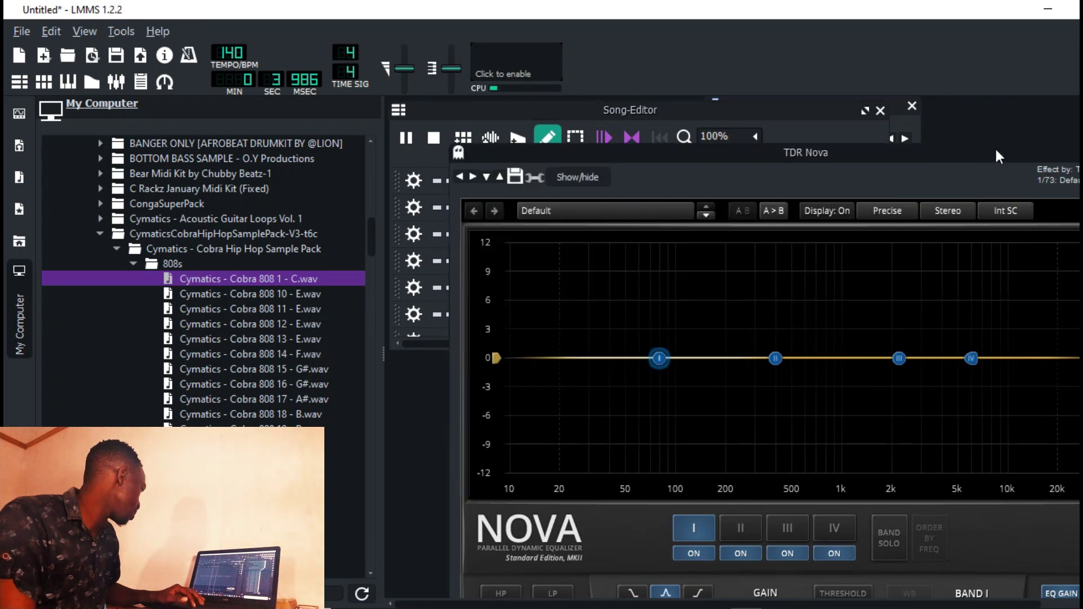
drag(994, 147, 982, 140)
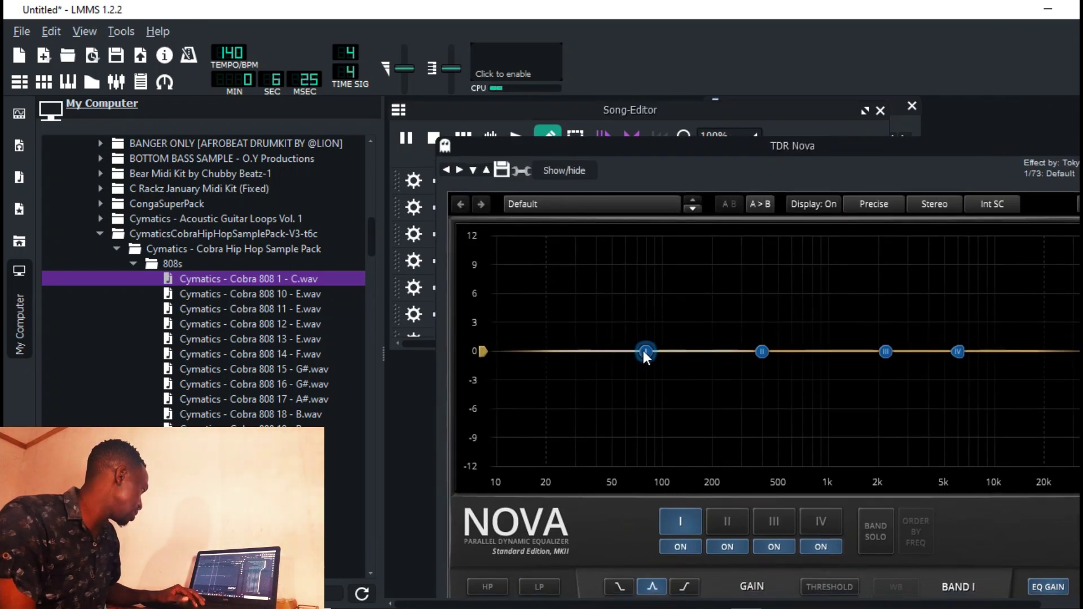
drag(643, 352, 625, 366)
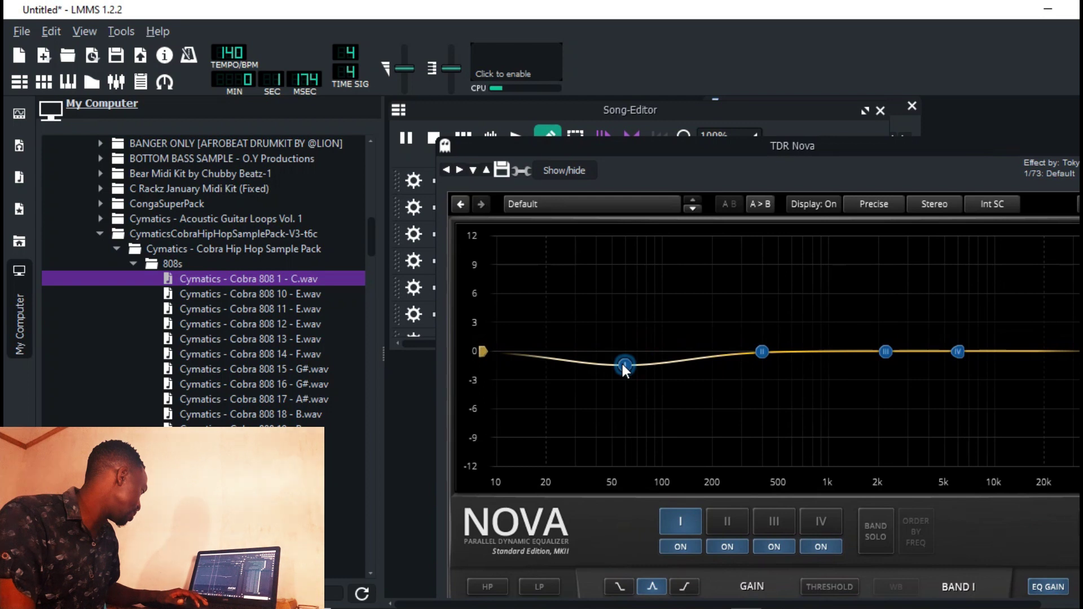
drag(840, 145, 765, 79)
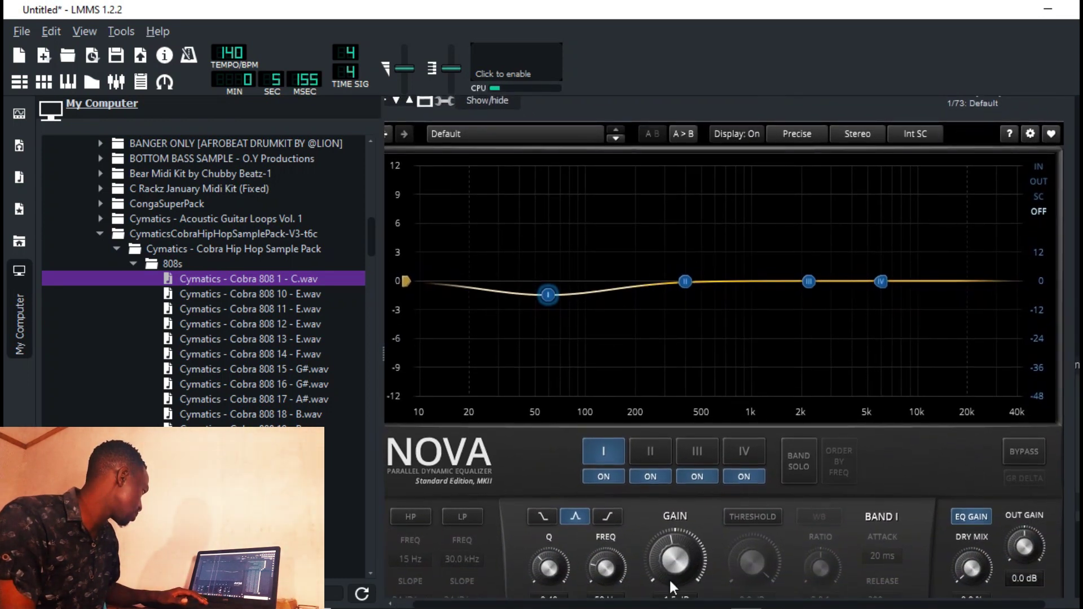
click(745, 517)
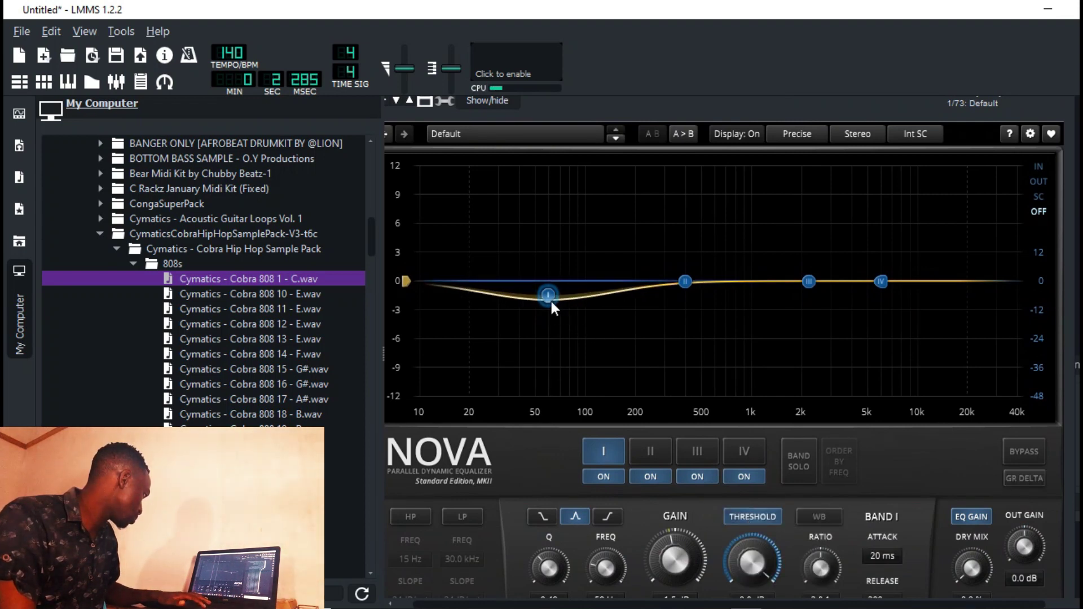
drag(550, 300, 536, 322)
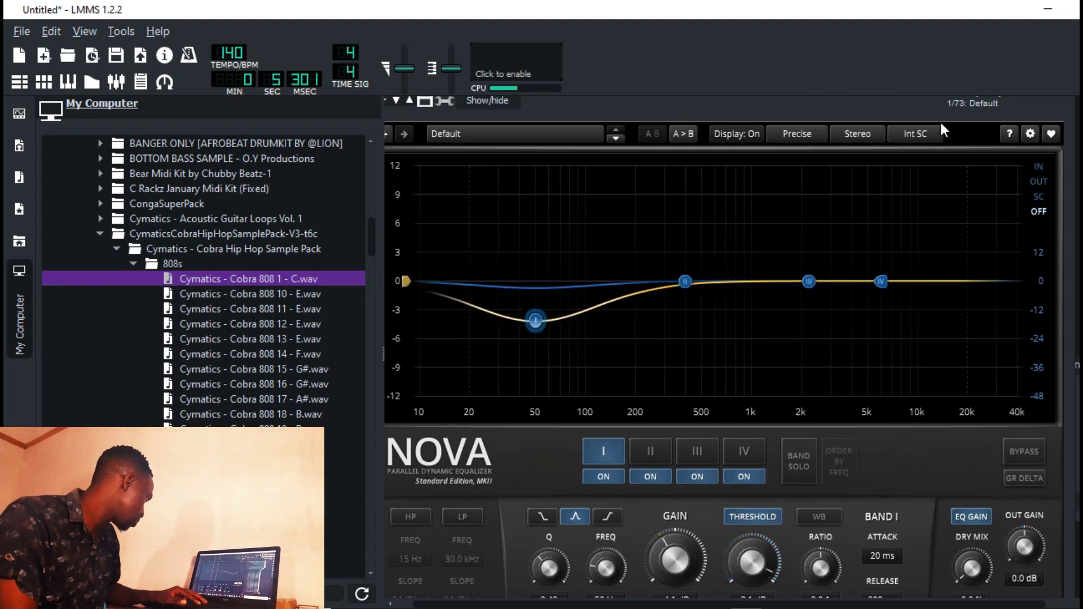
- Nudge the Cobra 808 track volume, stop playback, and bring forward and reposition the TDR Nova window
key(F5)
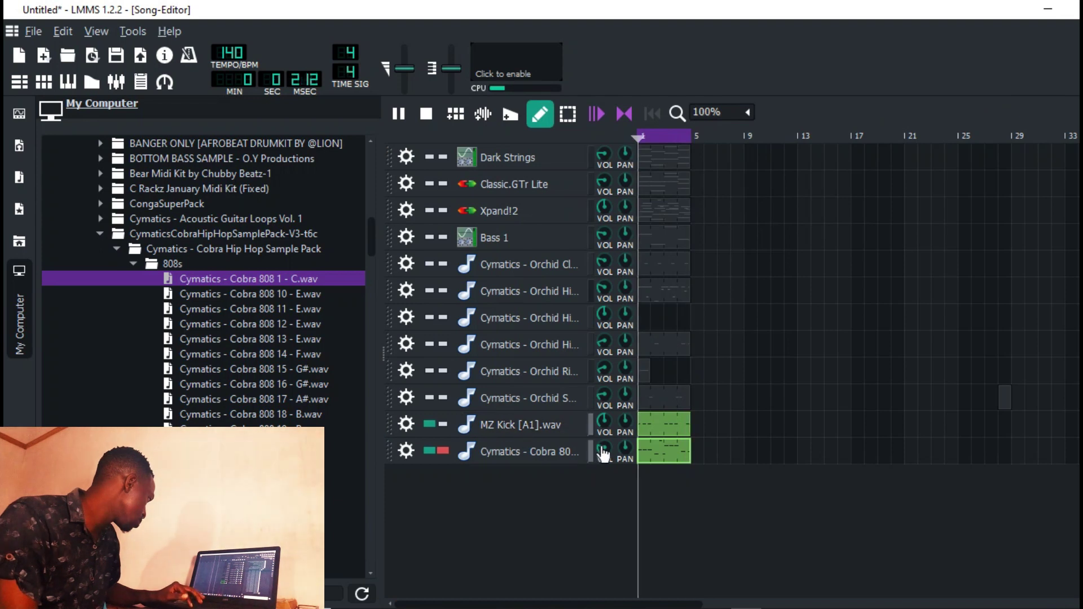
drag(604, 455, 604, 451)
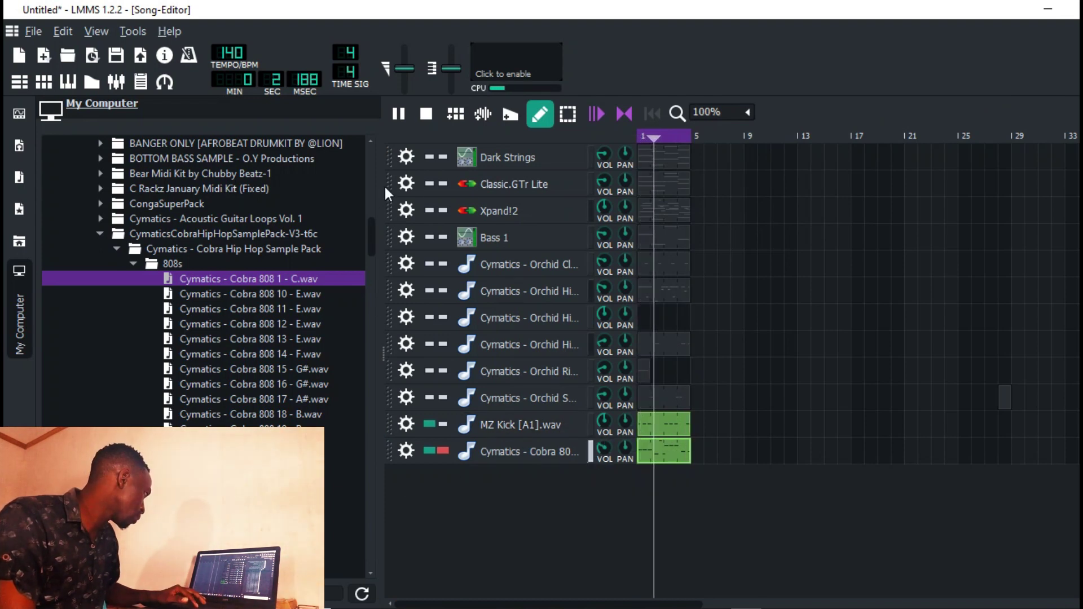
click(432, 124)
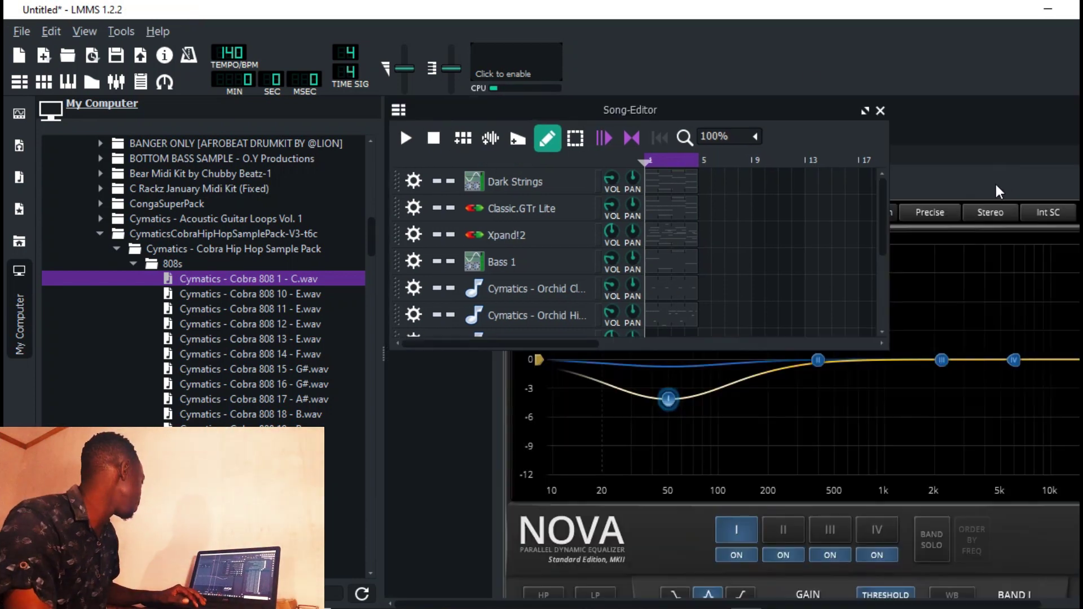
click(1008, 167)
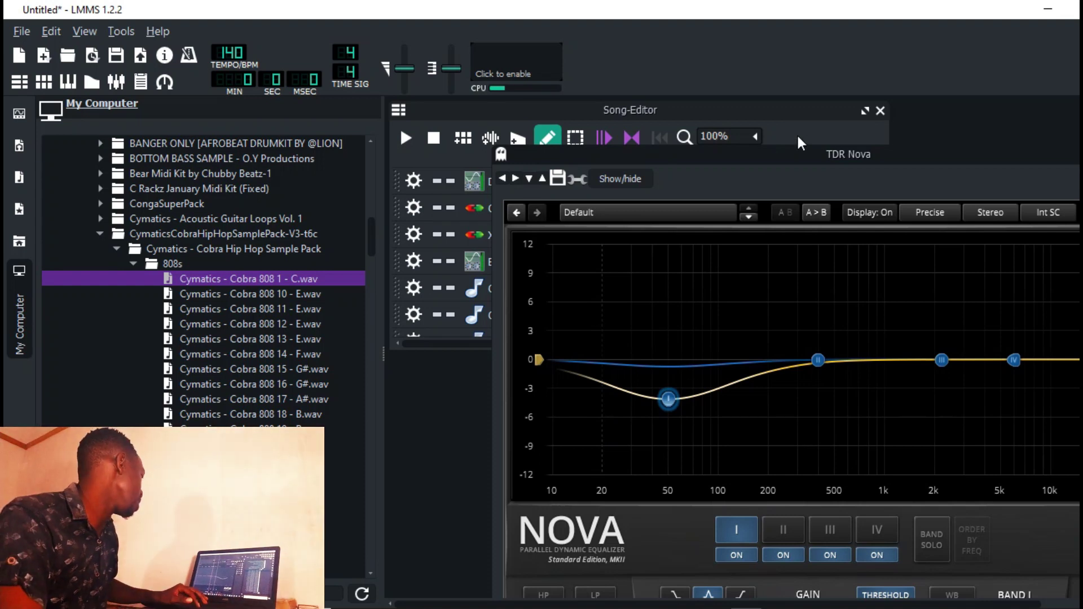
mouse_move(1072, 155)
mouse_down()
mouse_move(919, 262)
mouse_move(1059, 157)
mouse_up()
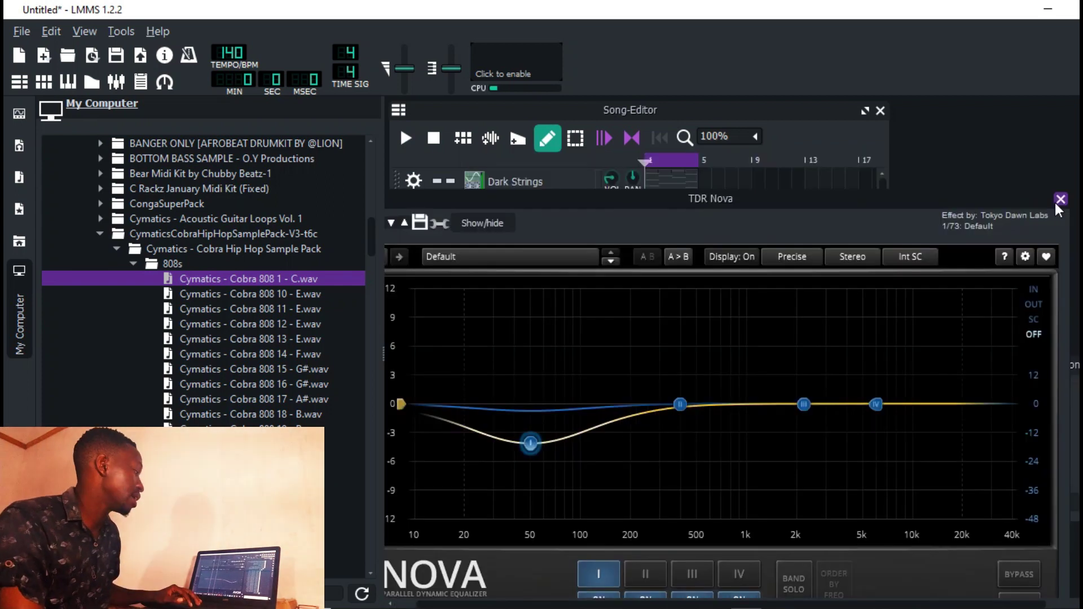
click(1059, 201)
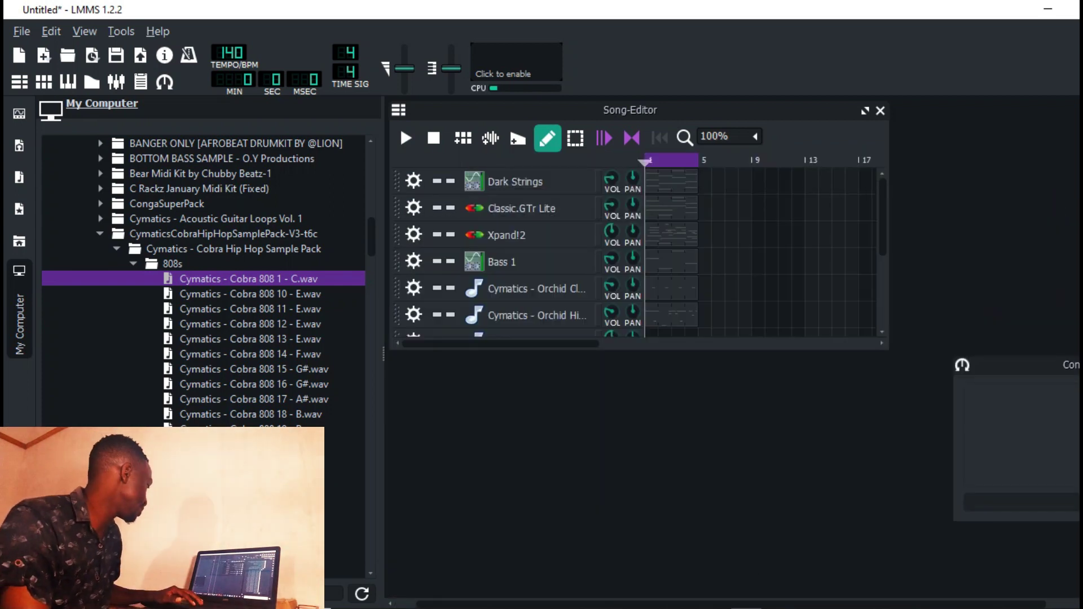
key(alt+Tab)
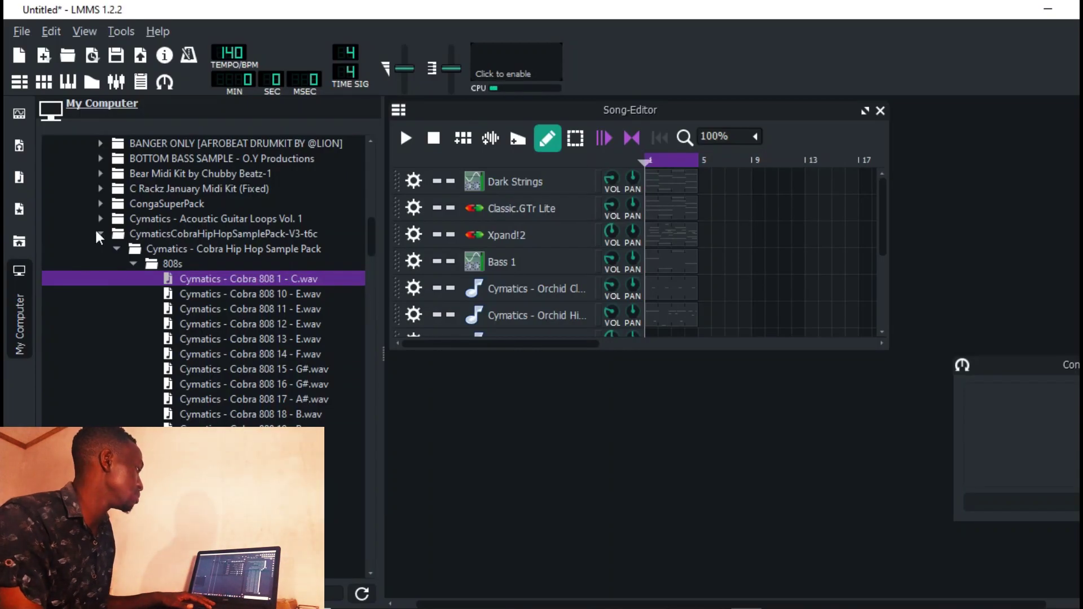
- Browse the Cobra hip hop and Orchid packs' 808s and Drum One Shots folders, collapsing all
click(98, 234)
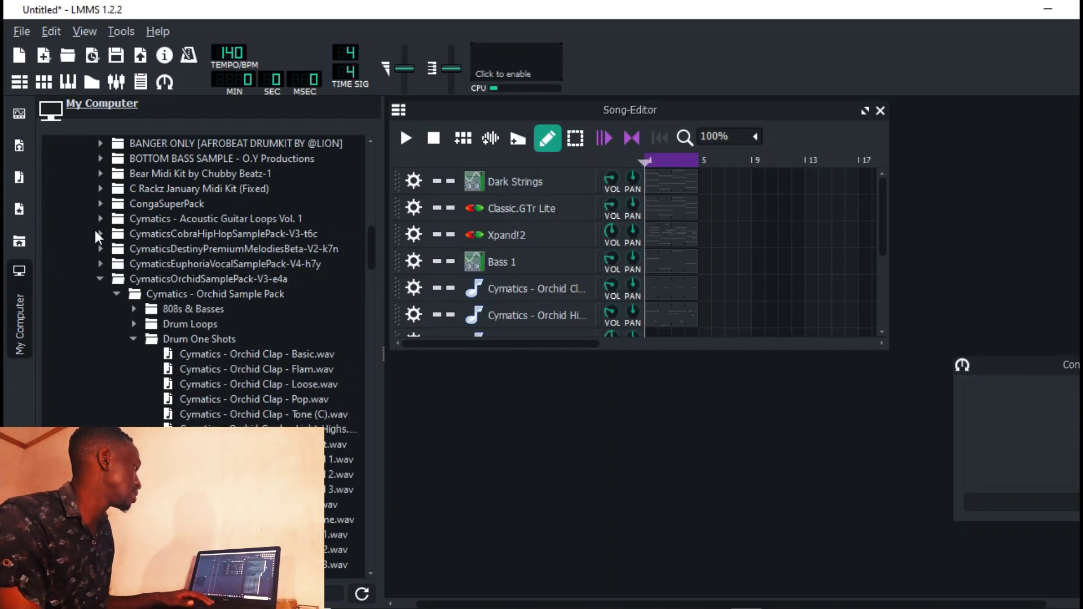
click(99, 279)
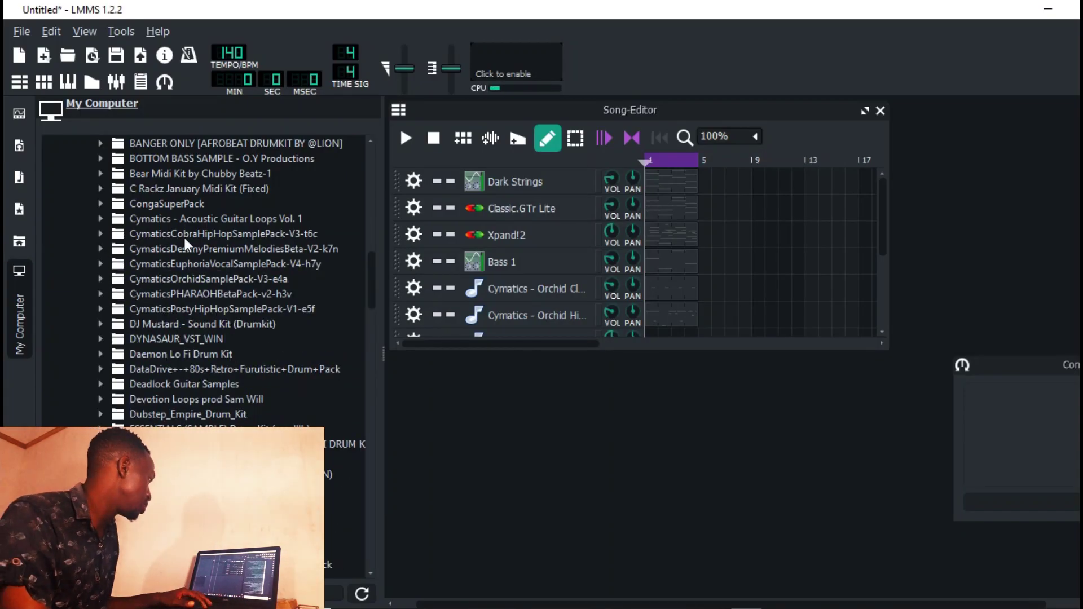
click(100, 234)
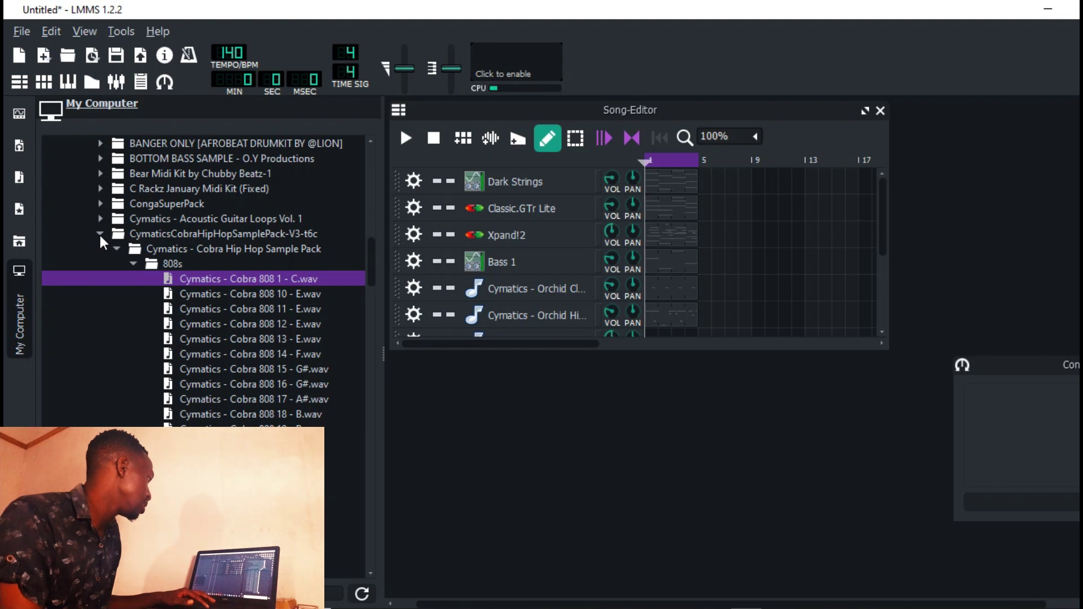
click(133, 263)
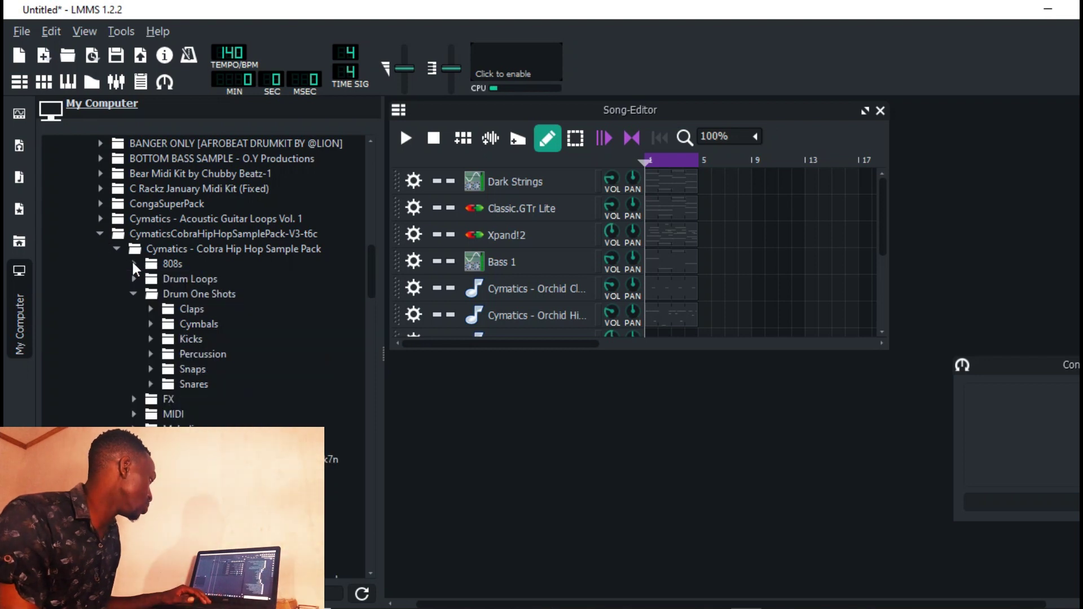
click(135, 294)
click(100, 233)
click(100, 279)
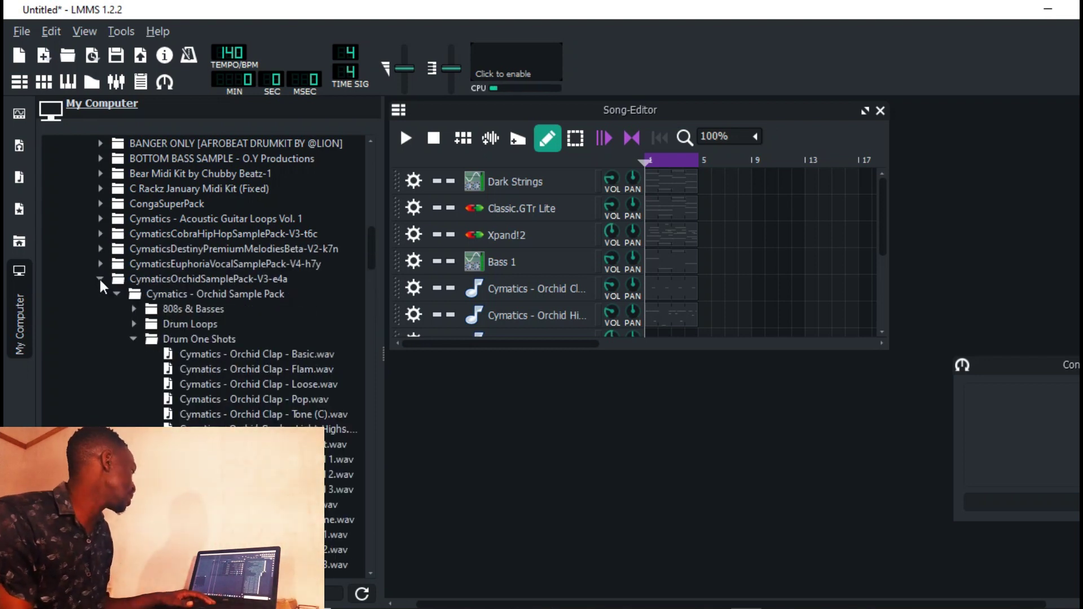
click(131, 338)
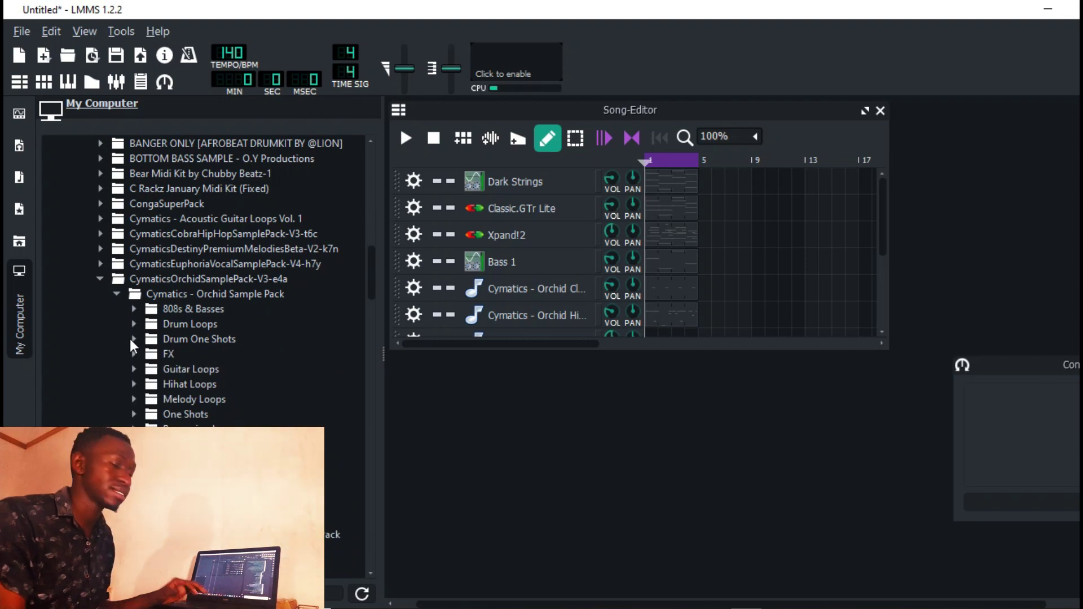
click(100, 279)
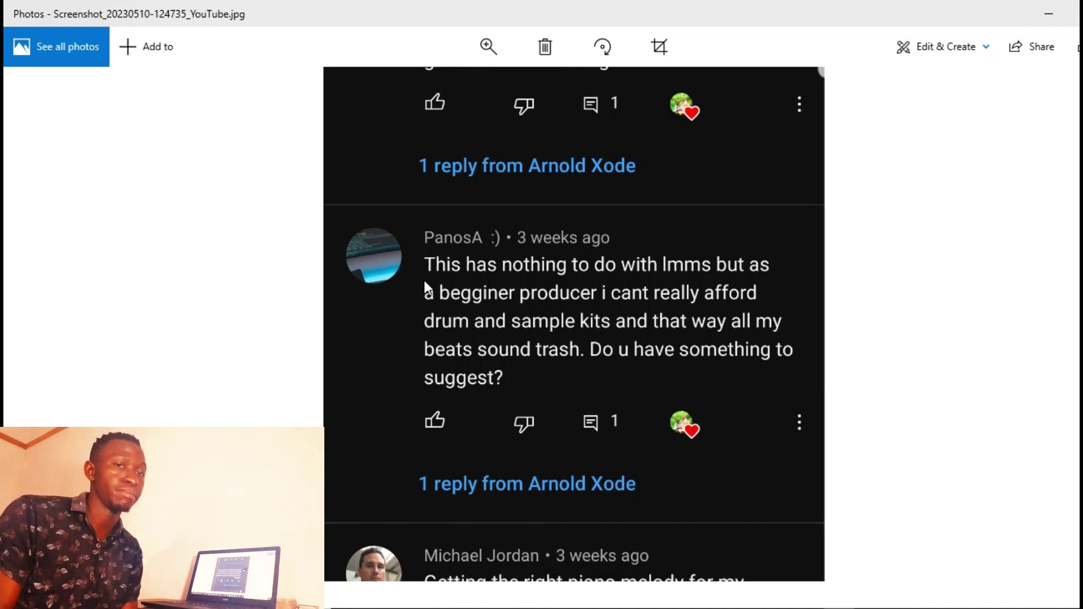
- Scroll down through the YouTube comments screenshot in Photos
scroll(601, 328, down, 3)
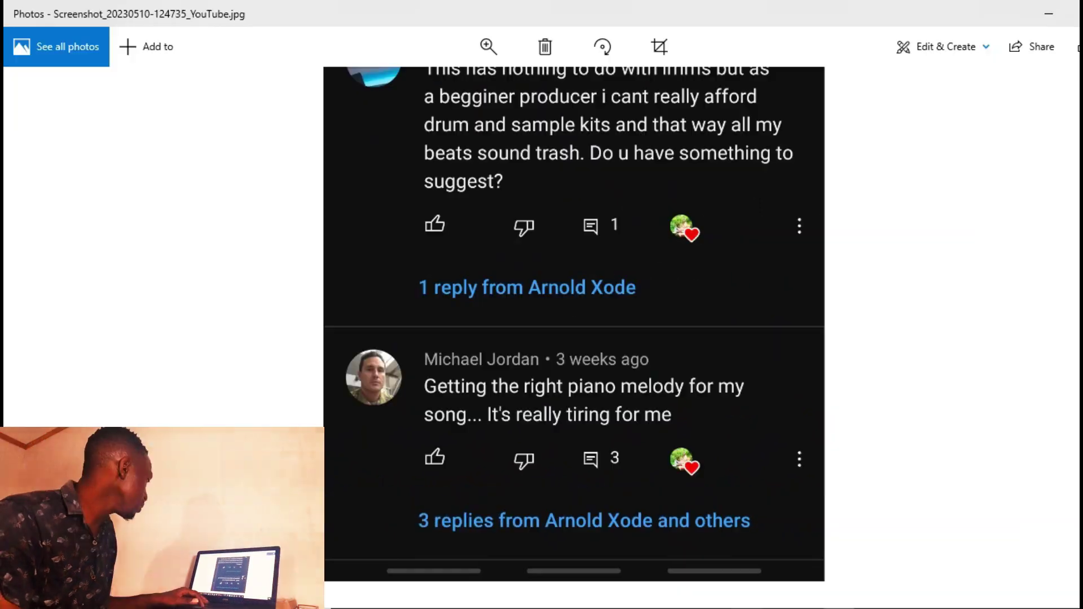
- Back in LMMS, enlarge the Song-Editor and turn off solo on the Cymatics - Cobra track
click(743, 553)
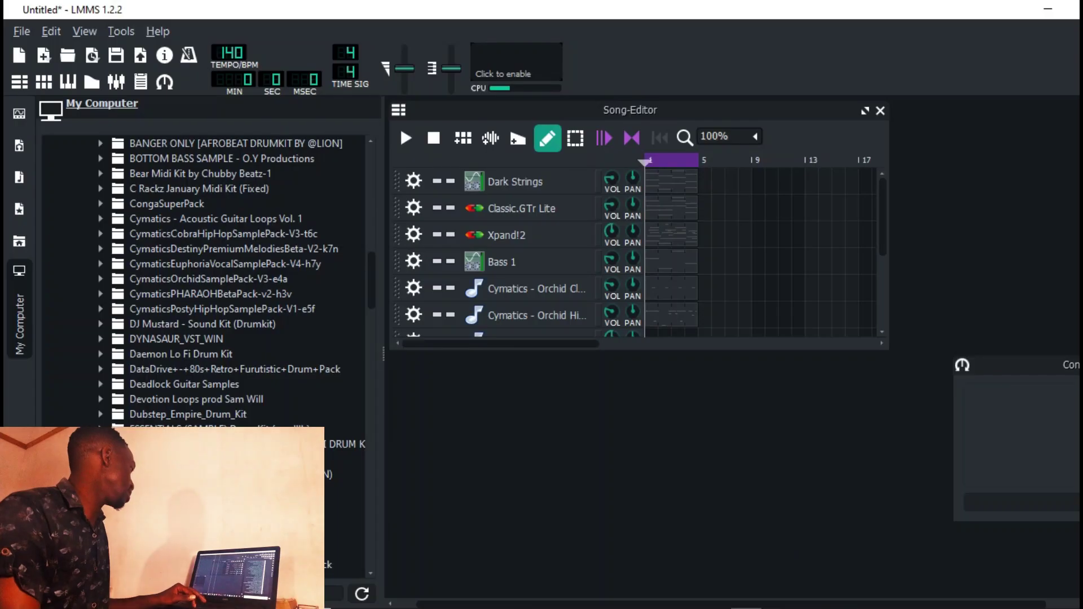
click(866, 111)
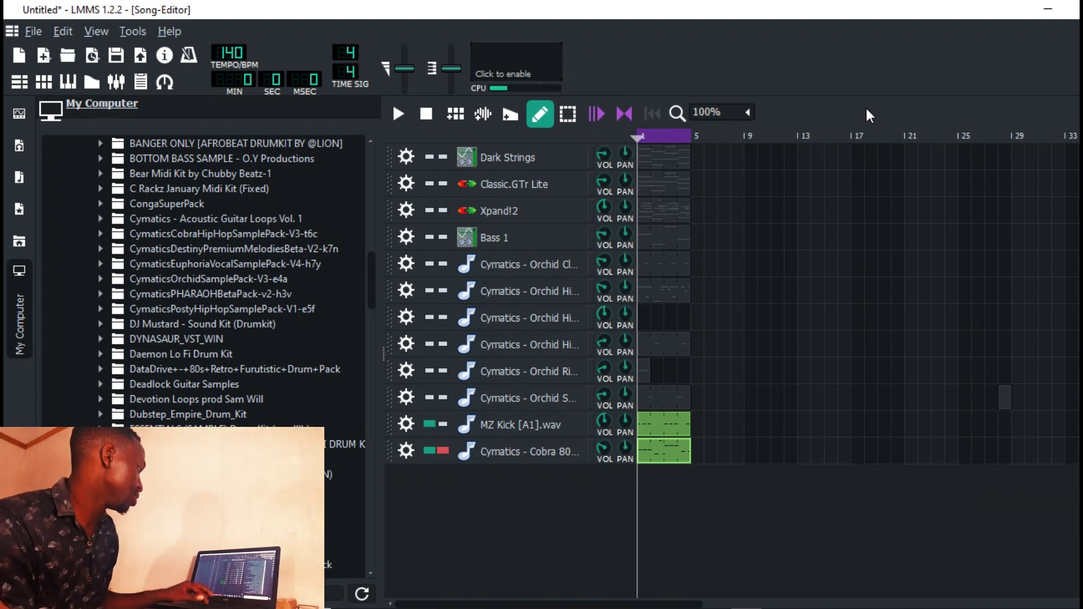
click(443, 451)
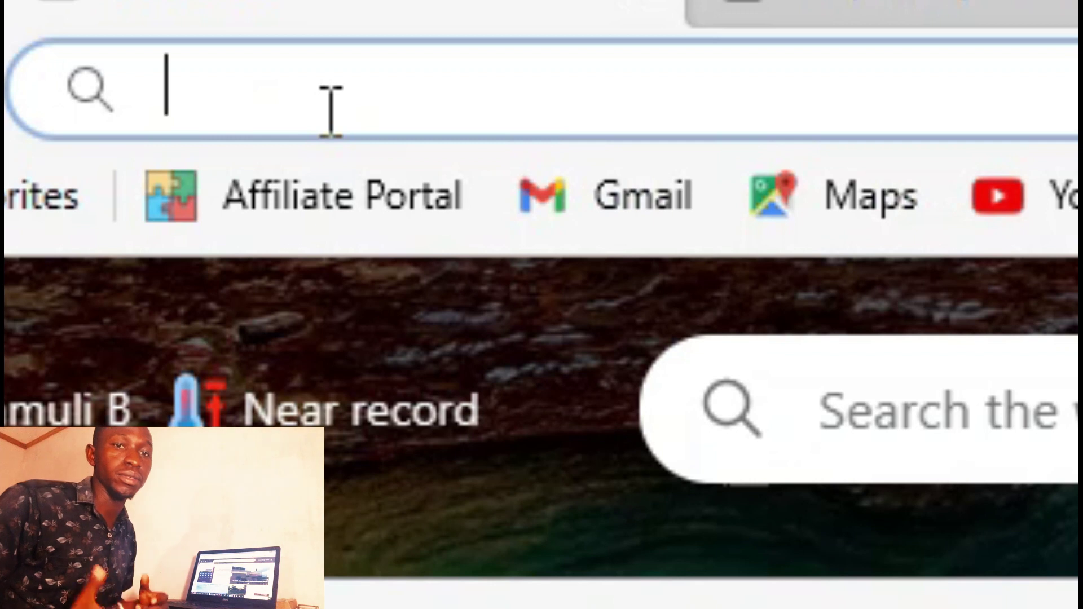
- Search 'sad chord progression' and scroll the article to the C–Am–Dm–G progression in C
text(sad chord)
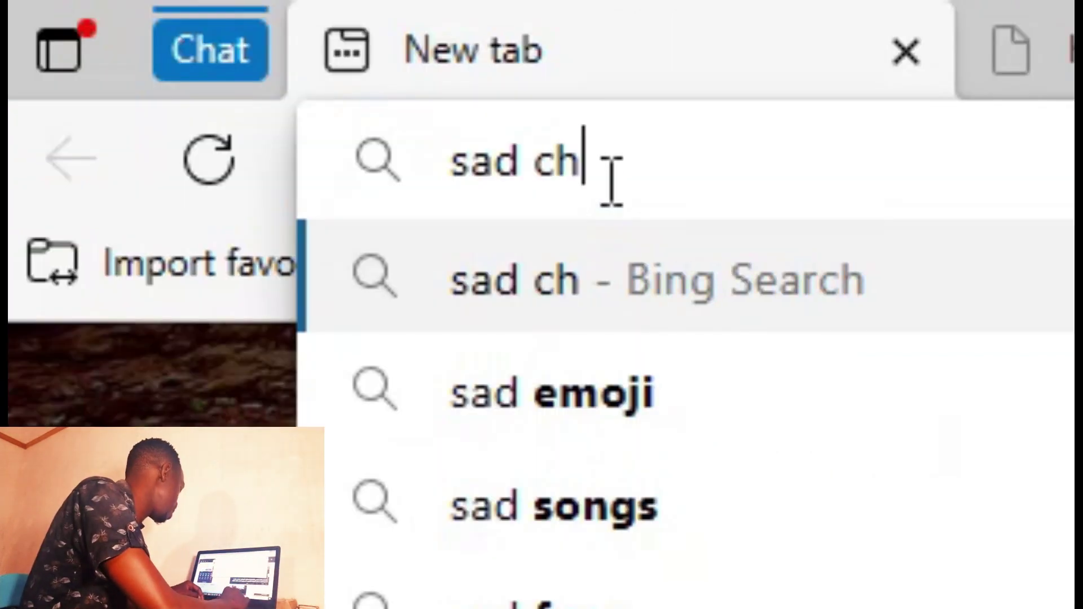
text( progr)
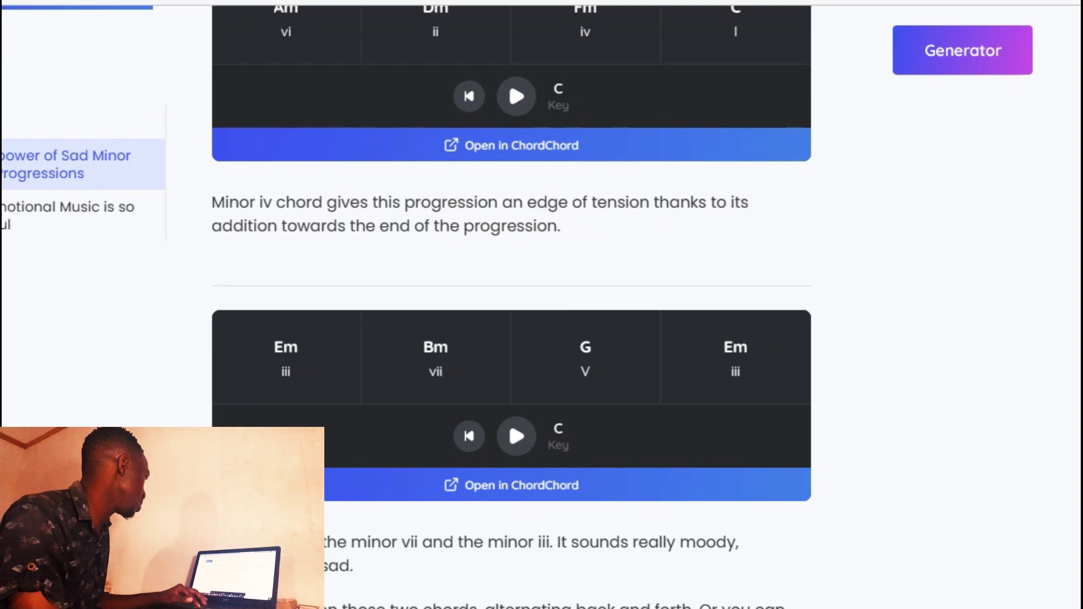
scroll(511, 307, up, 4)
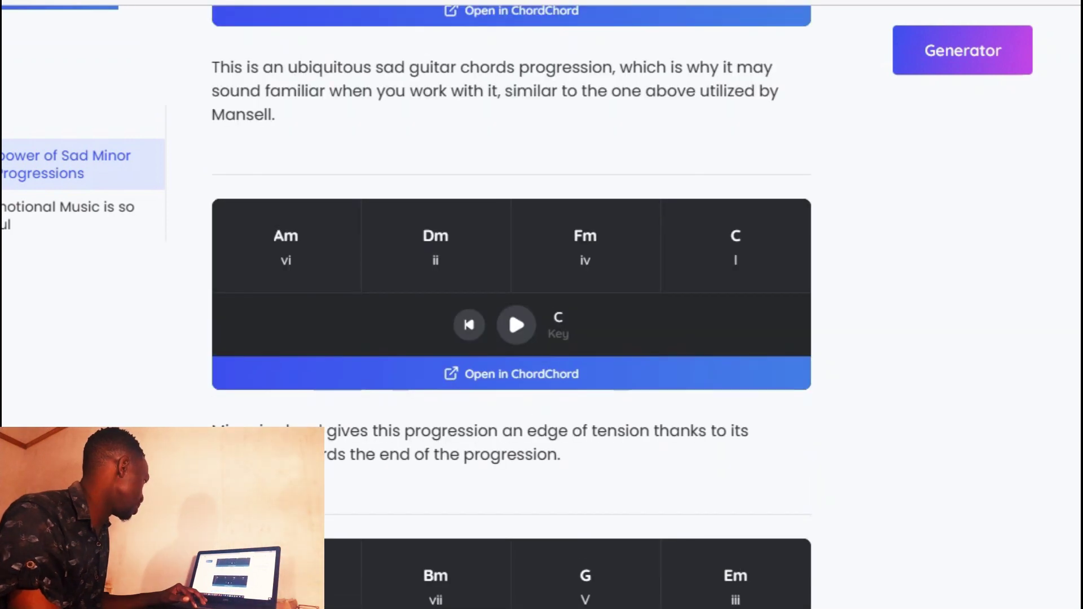
scroll(511, 307, down, 7)
scroll(512, 308, up, 10)
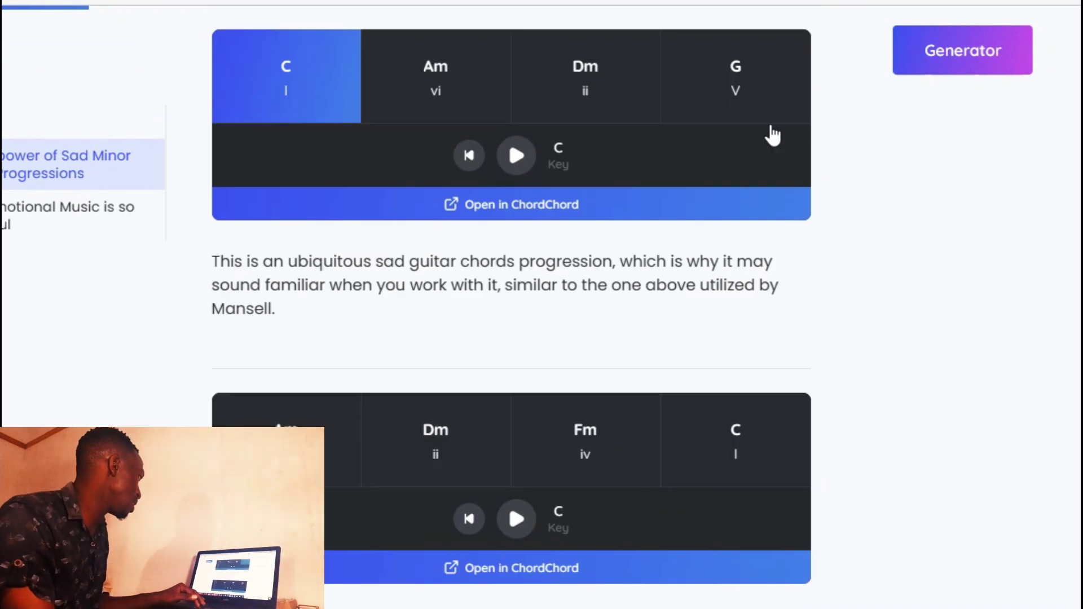
- Switch back to LMMS and set Keyzone Classic to the Yamaha Grand Piano program
key(alt+Tab)
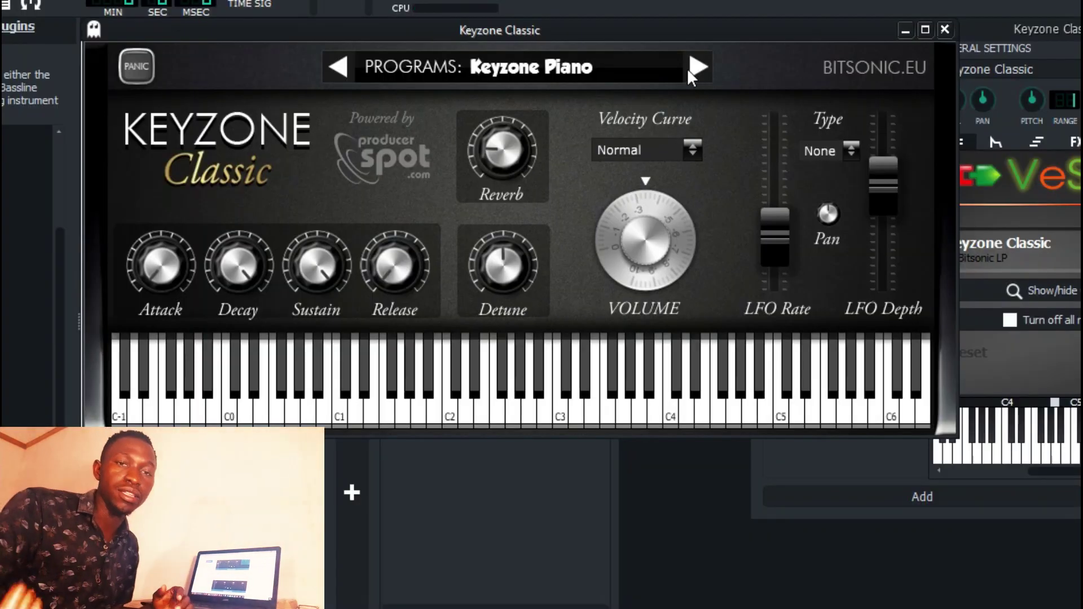
click(698, 66)
click(945, 30)
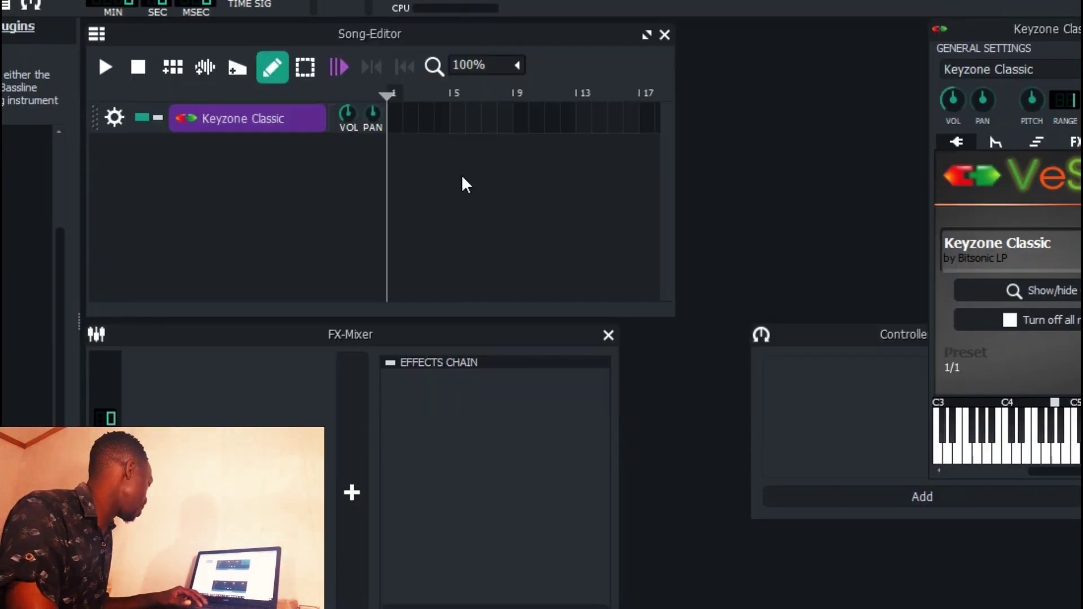
- Loop bars 1 to 5 and bring up the empty Piano Roll pattern
right_click(451, 94)
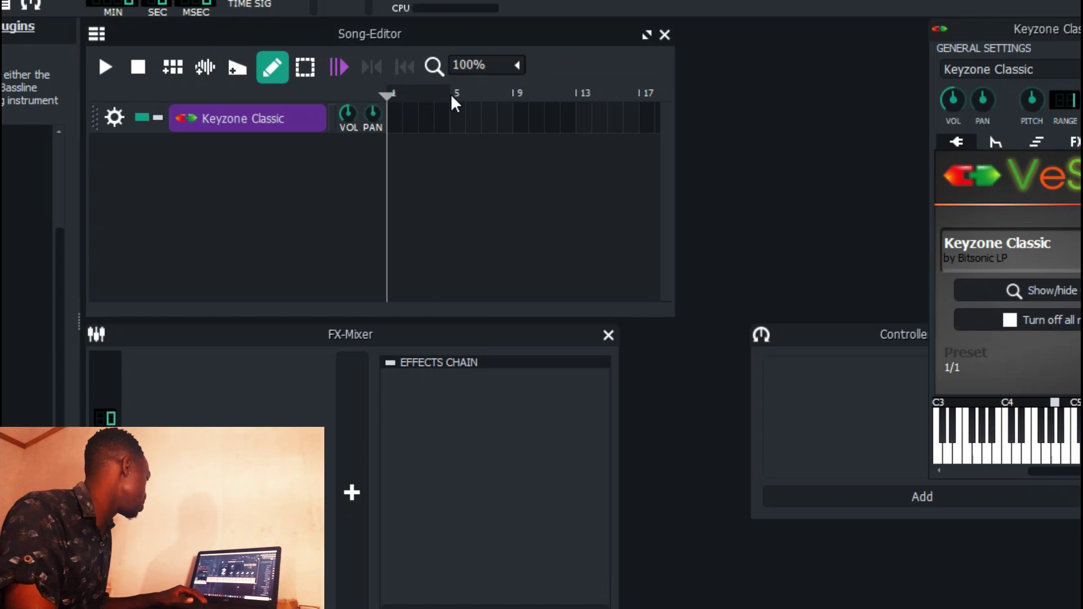
click(370, 66)
click(341, 67)
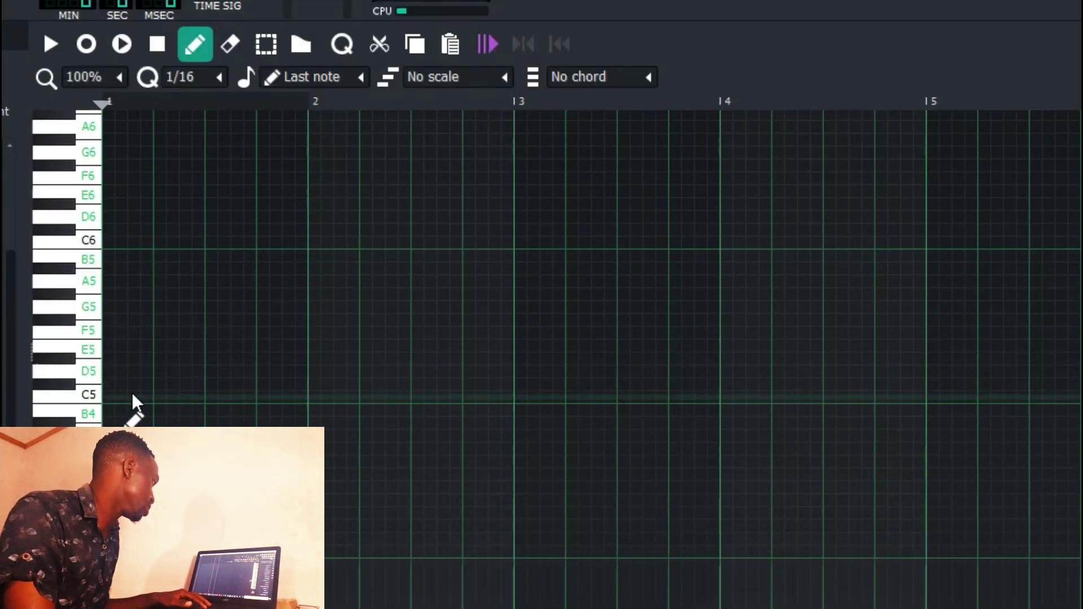
- Draw a one-bar C chord (C5, E5, G5) in bar 1 and play it back
drag(146, 338, 82, 341)
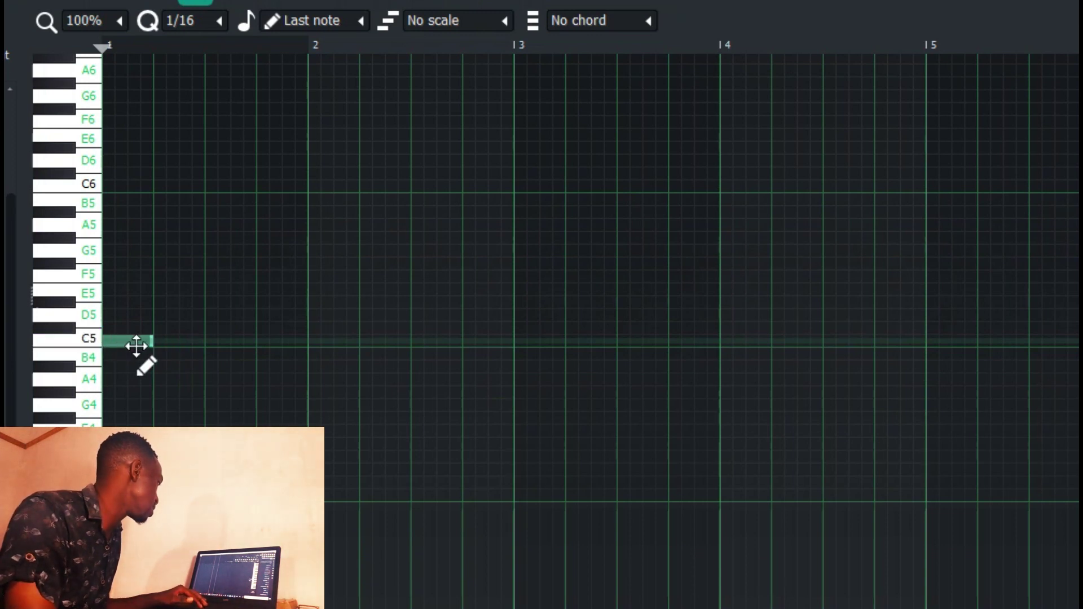
drag(152, 344, 307, 345)
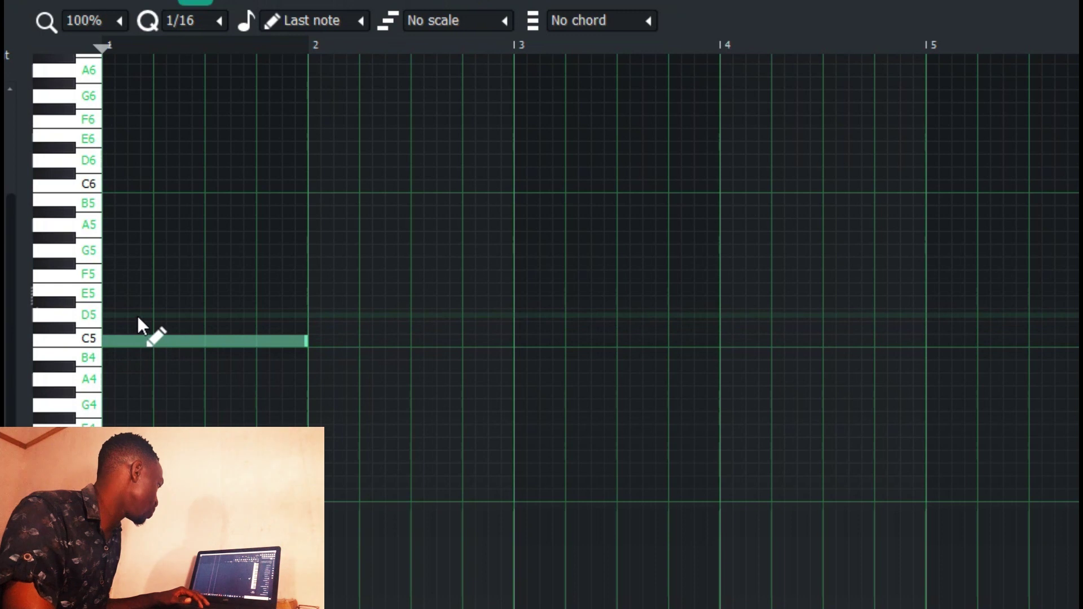
click(108, 289)
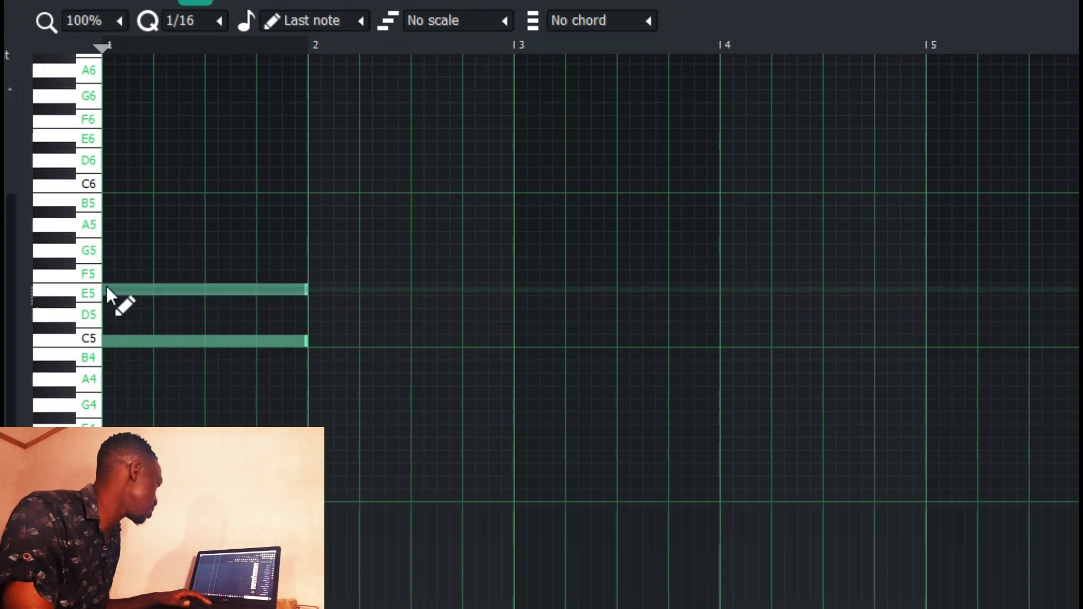
click(106, 252)
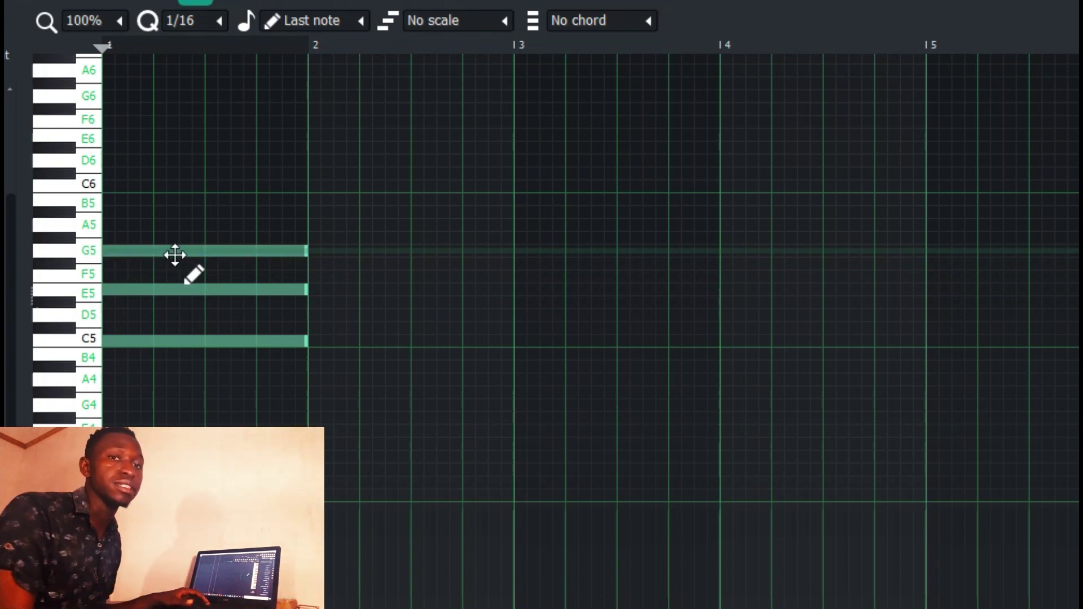
key(space)
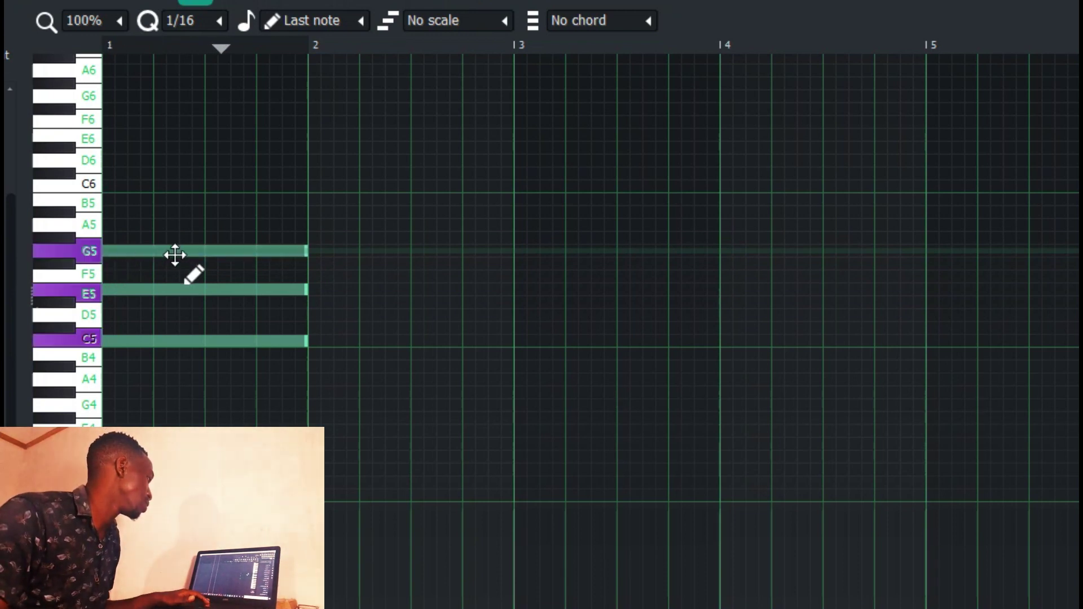
key(space)
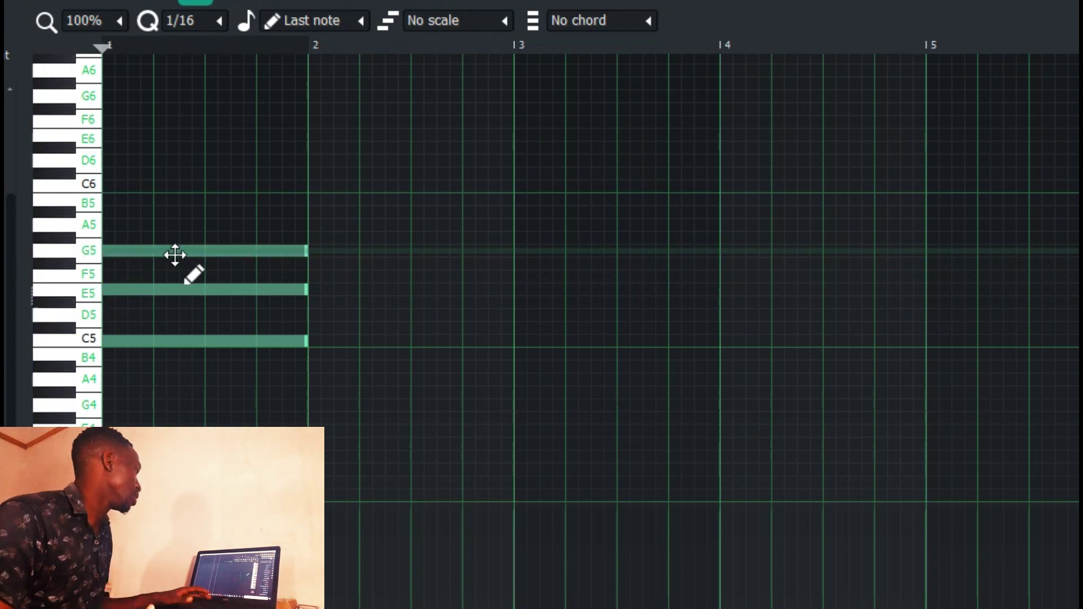
- Add the Am chord (A4, C5, E5) in bar 2 and Dm chord (D4, F4, A4) in bar 3
click(314, 381)
click(327, 380)
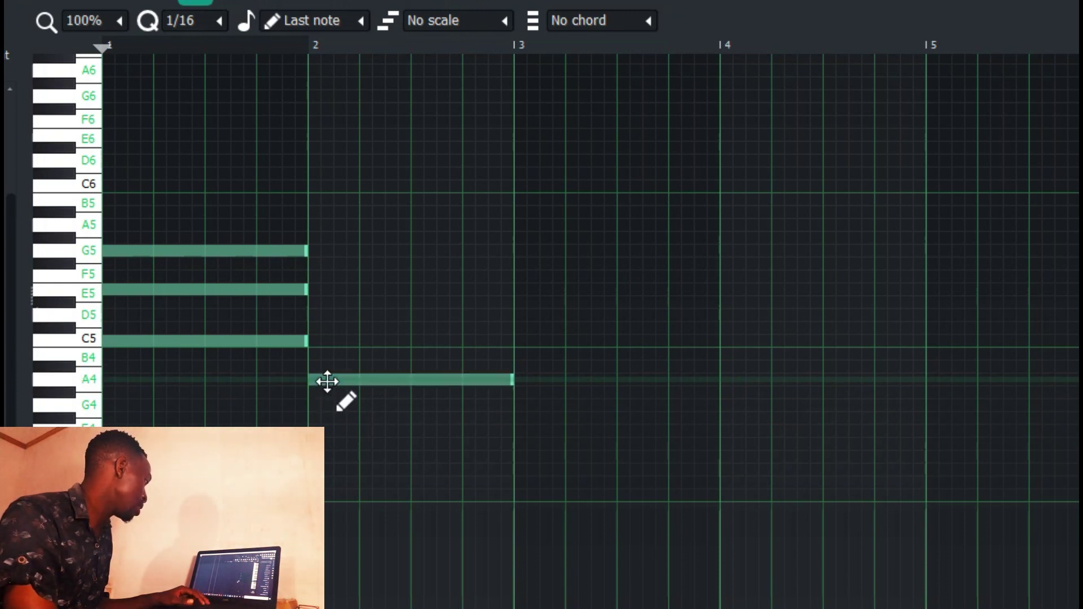
click(316, 339)
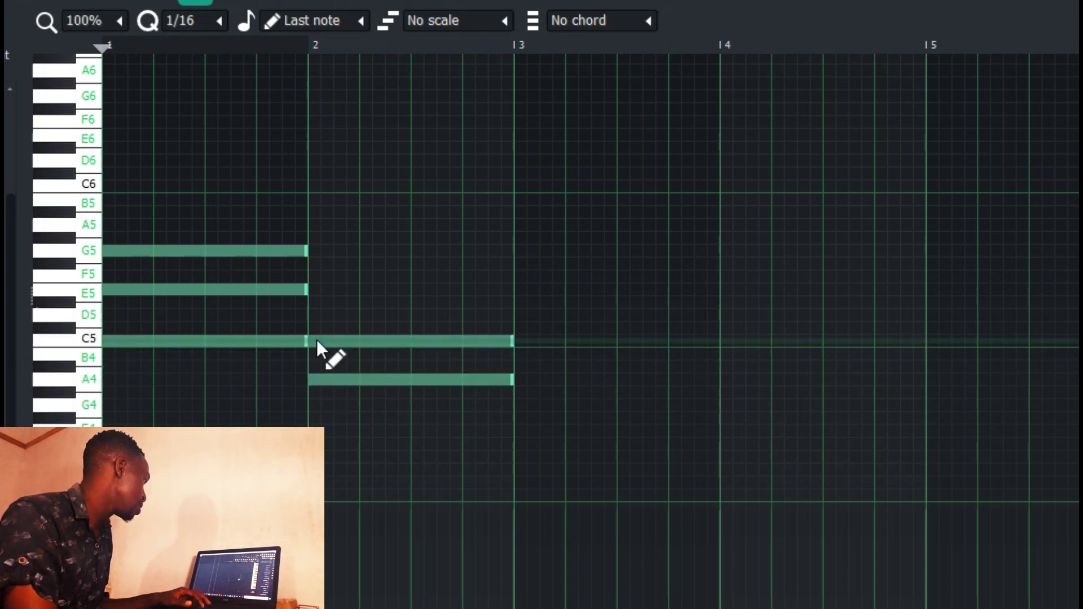
click(310, 291)
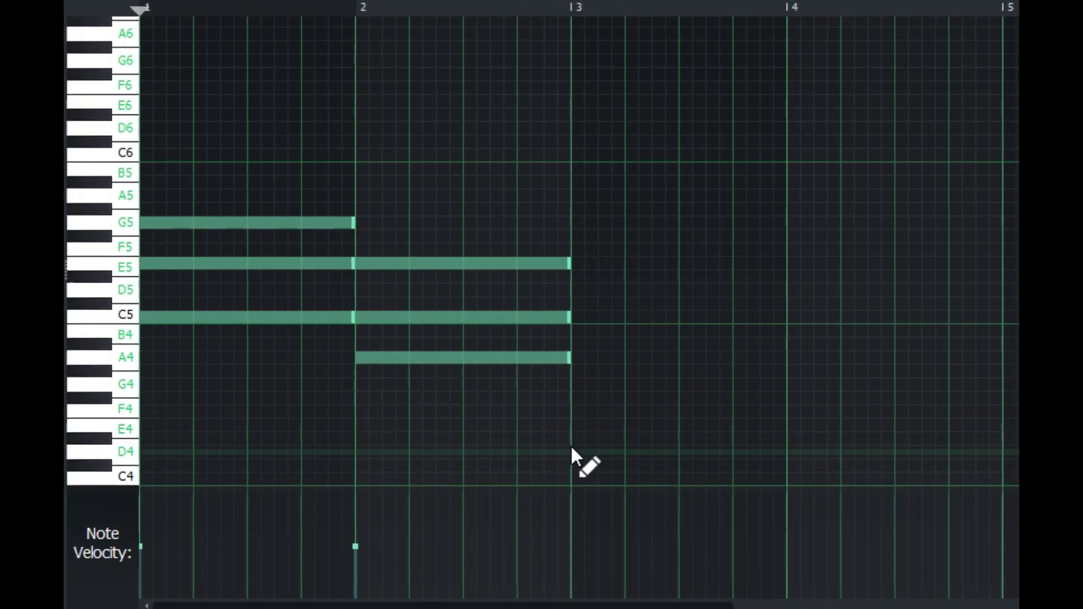
click(575, 451)
drag(593, 451, 593, 449)
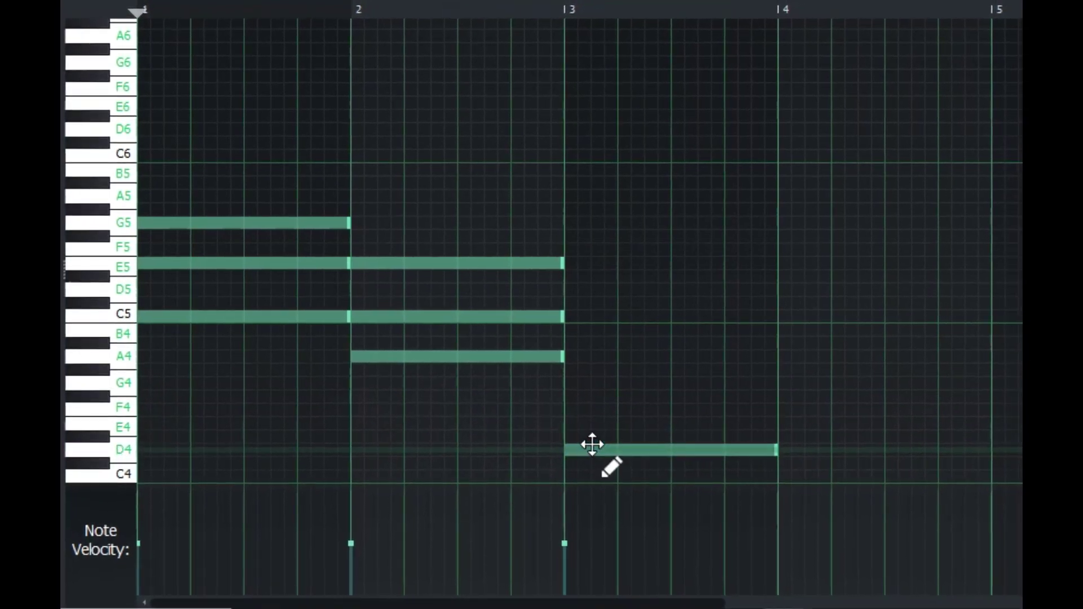
click(567, 408)
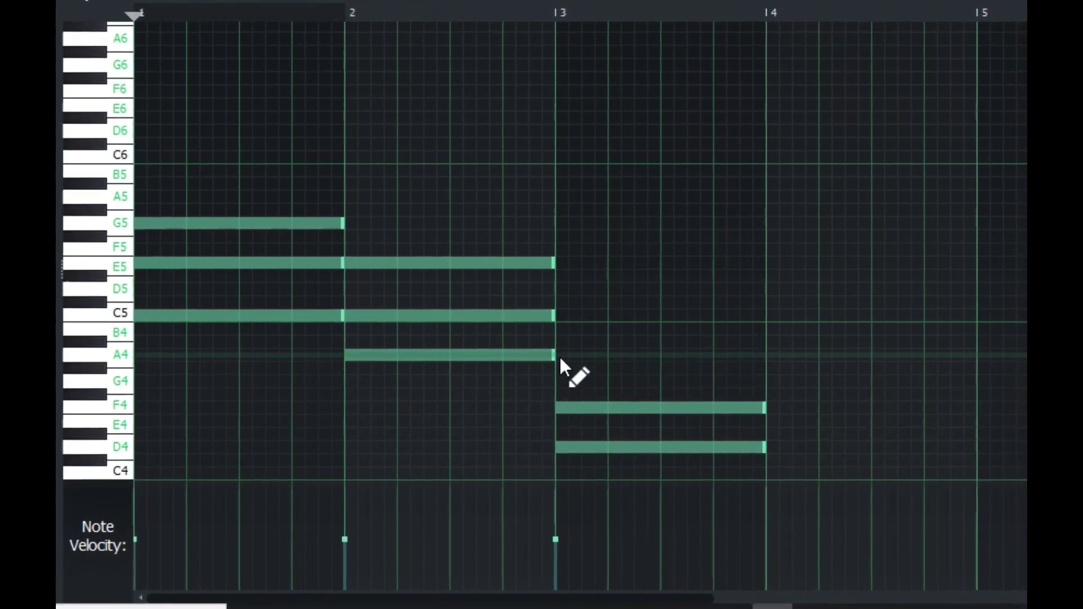
click(560, 357)
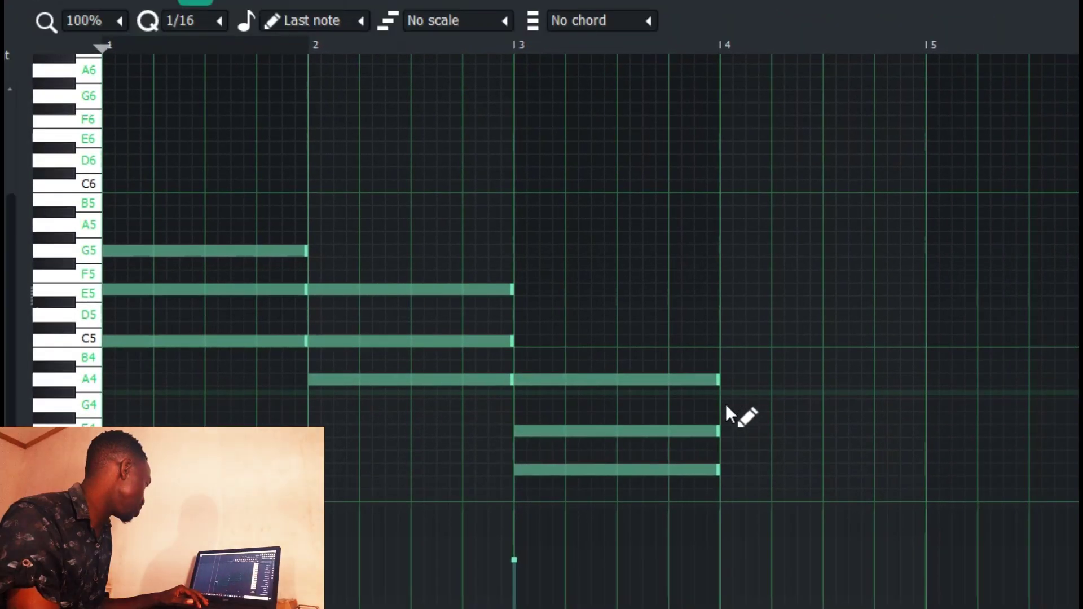
- Add the G chord (G4, B4, D5) in bar 4 and play the four-chord progression
click(723, 405)
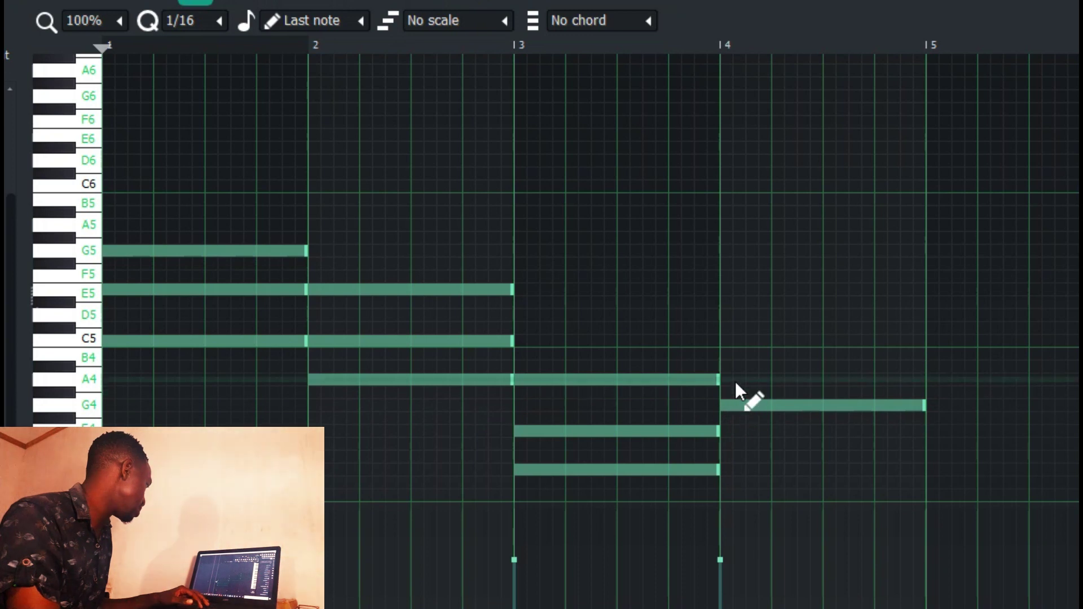
click(722, 355)
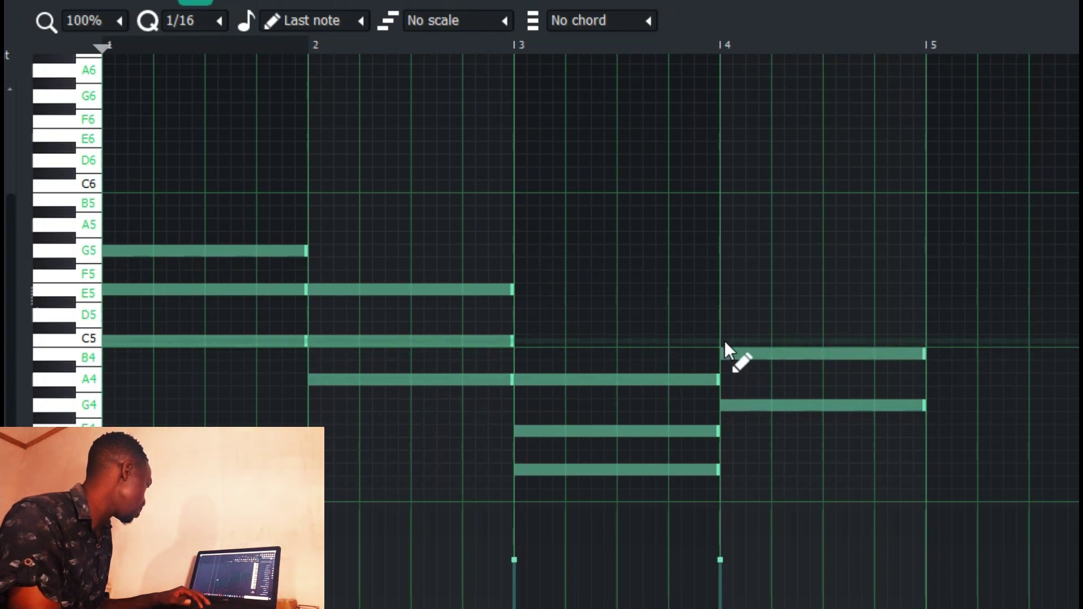
click(724, 316)
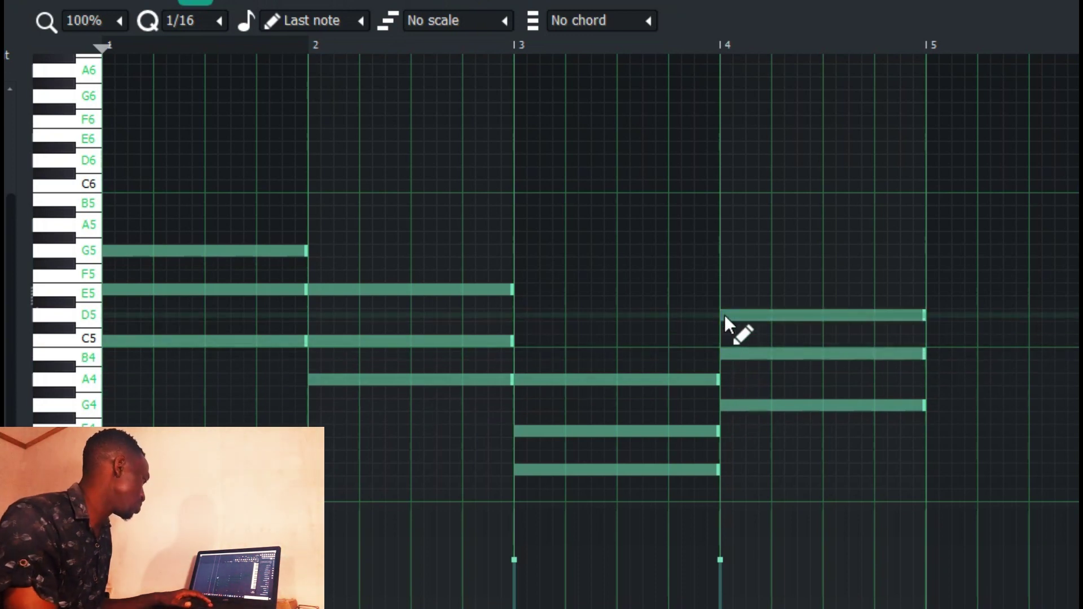
key(space)
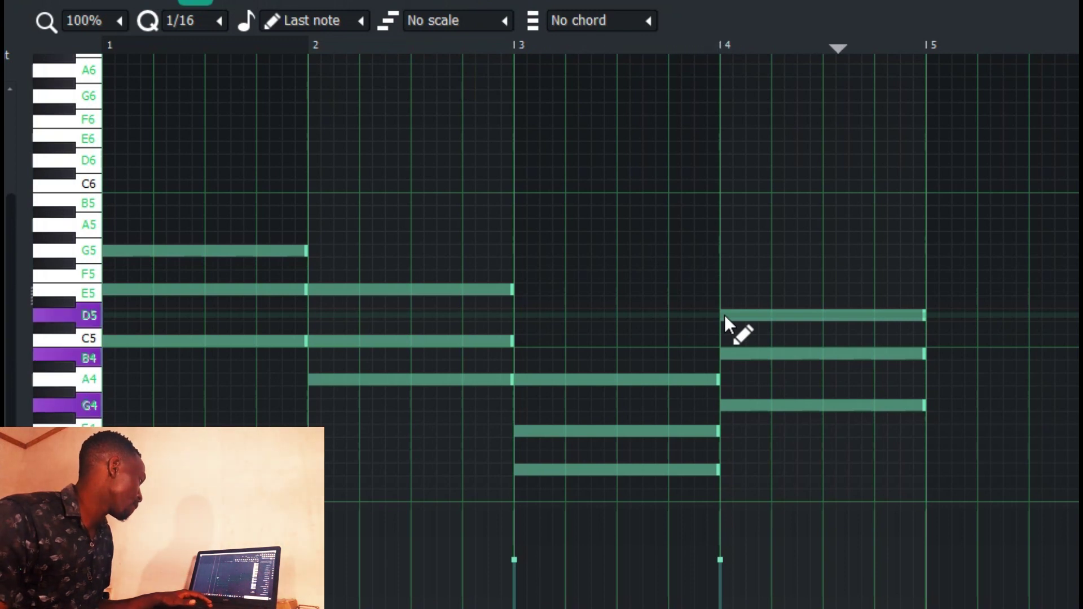
key(space)
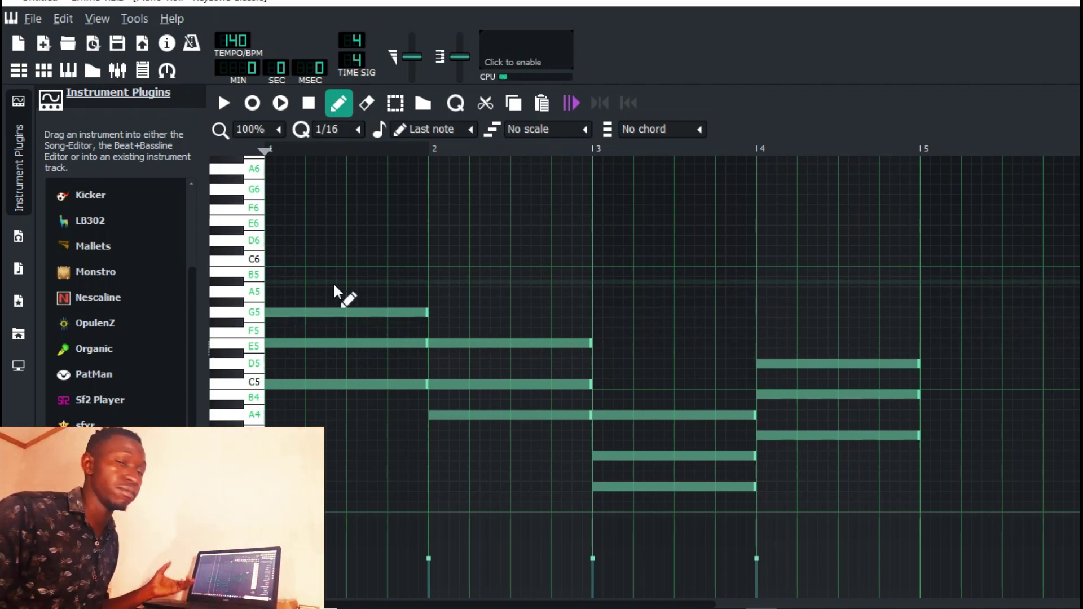
- Shift one note from each chord (E5, C5, F4, B4) by an octave and play the revised progression
ctrl+click(344, 342)
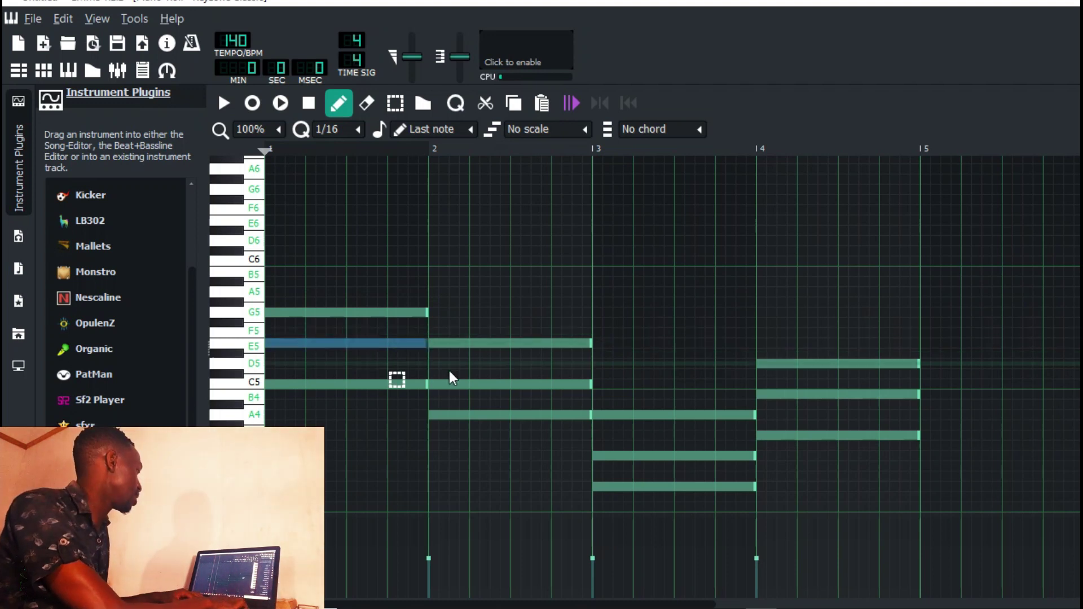
ctrl+click(473, 384)
ctrl+click(654, 456)
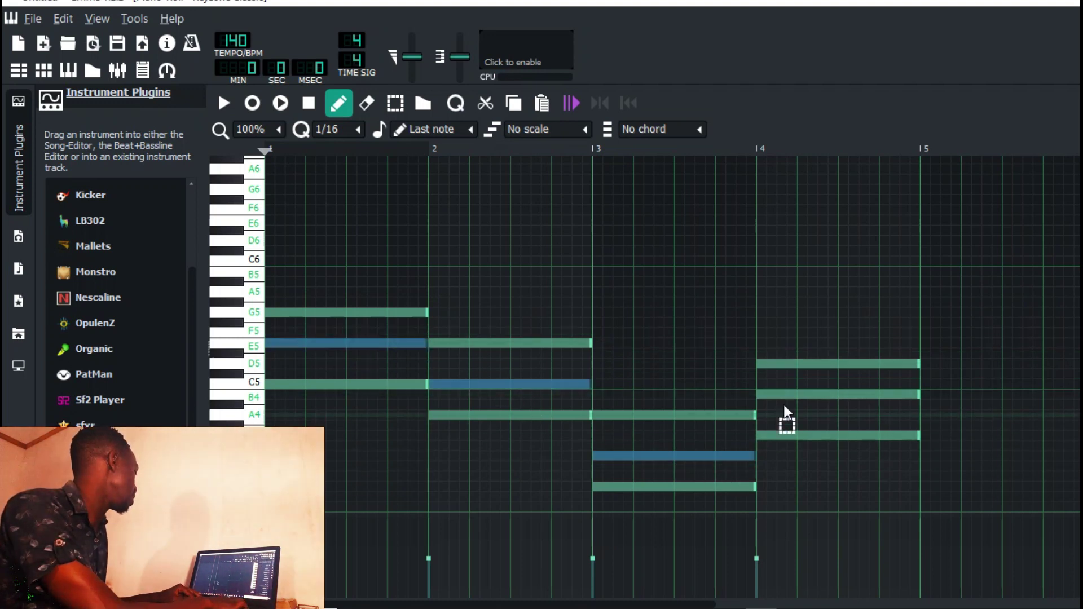
ctrl+click(823, 394)
key(ctrl+Up)
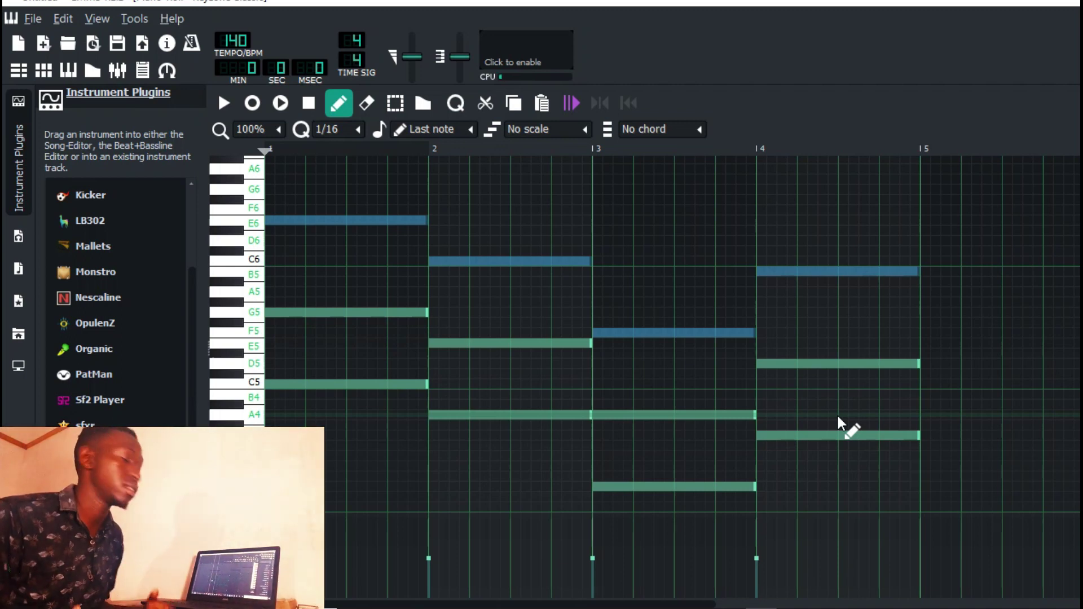
key(space)
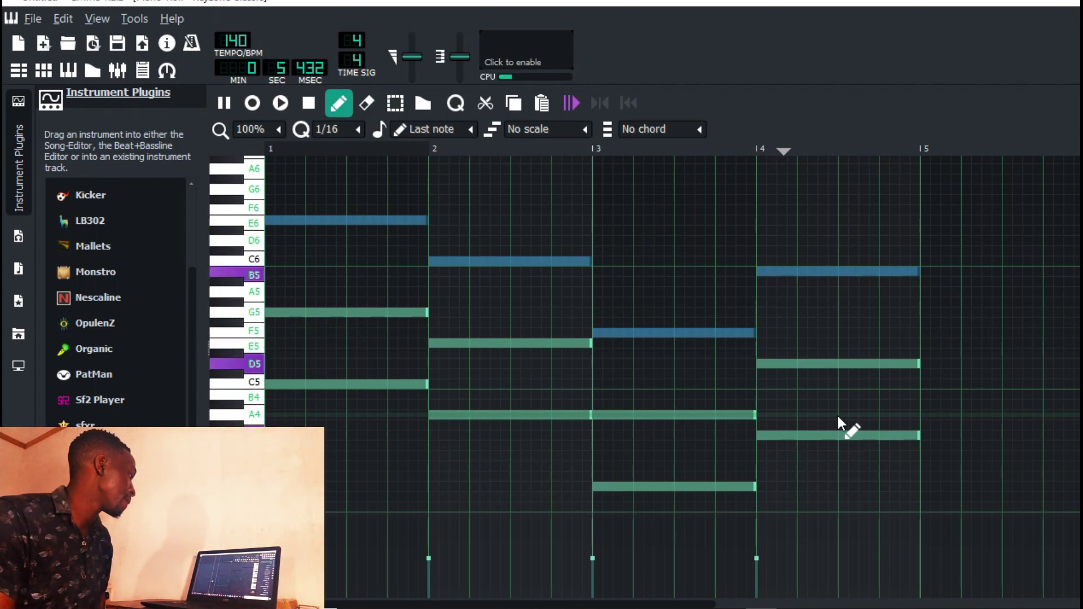
key(space)
scroll(687, 302, down, 3)
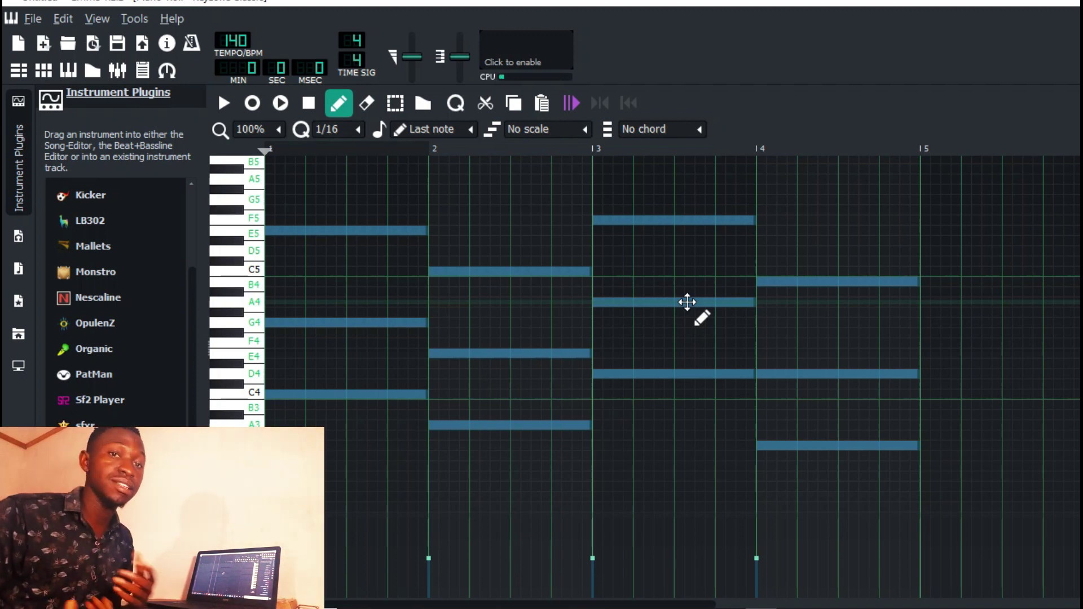
- Choose the Major scale and mark the C major scale rows from the C4 key
click(587, 129)
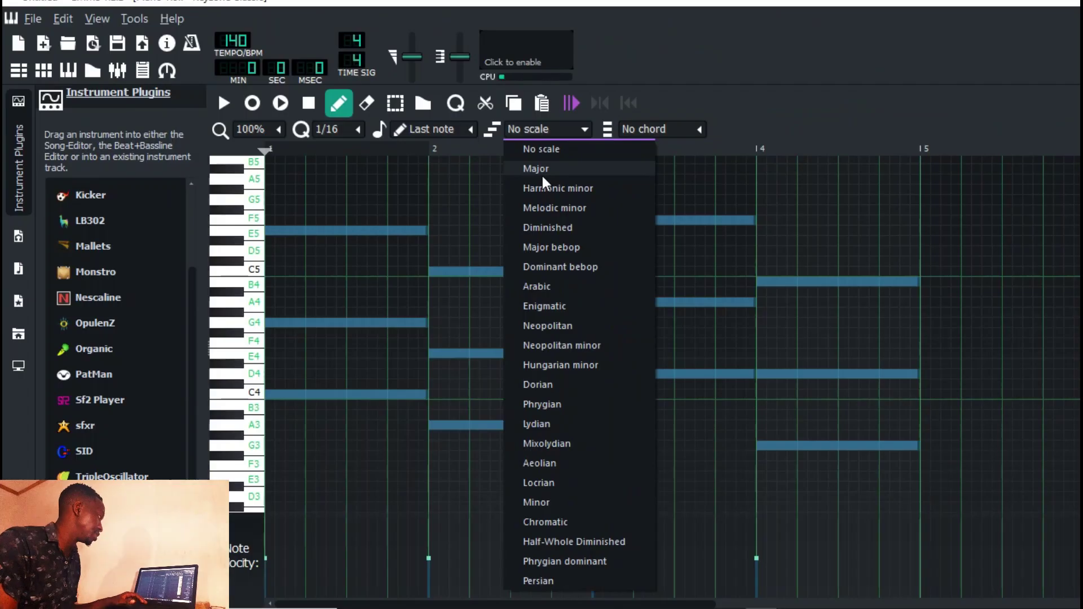
click(533, 165)
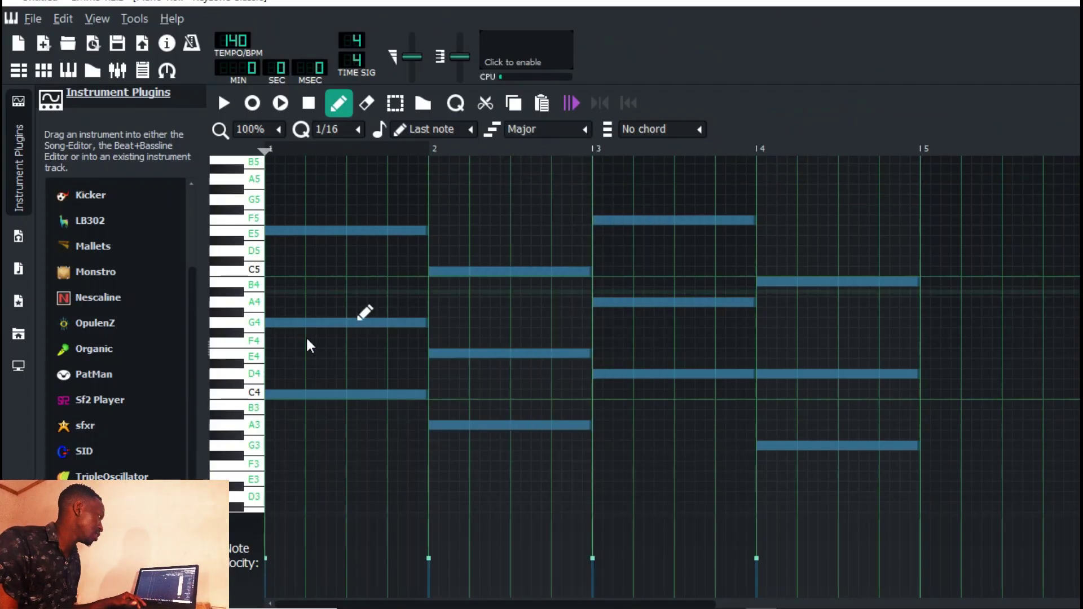
click(254, 395)
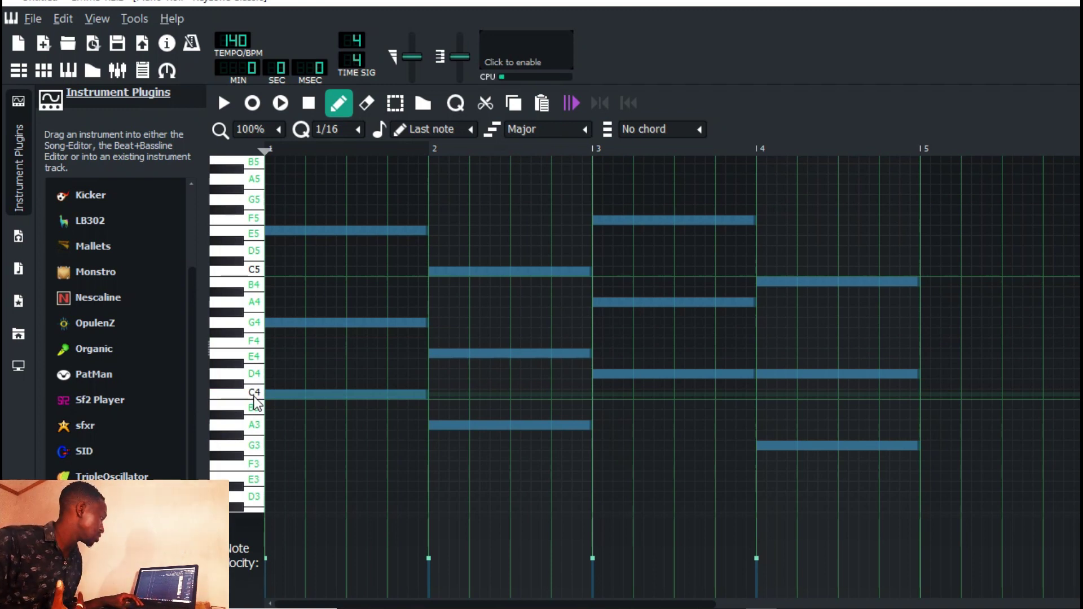
right_click(254, 400)
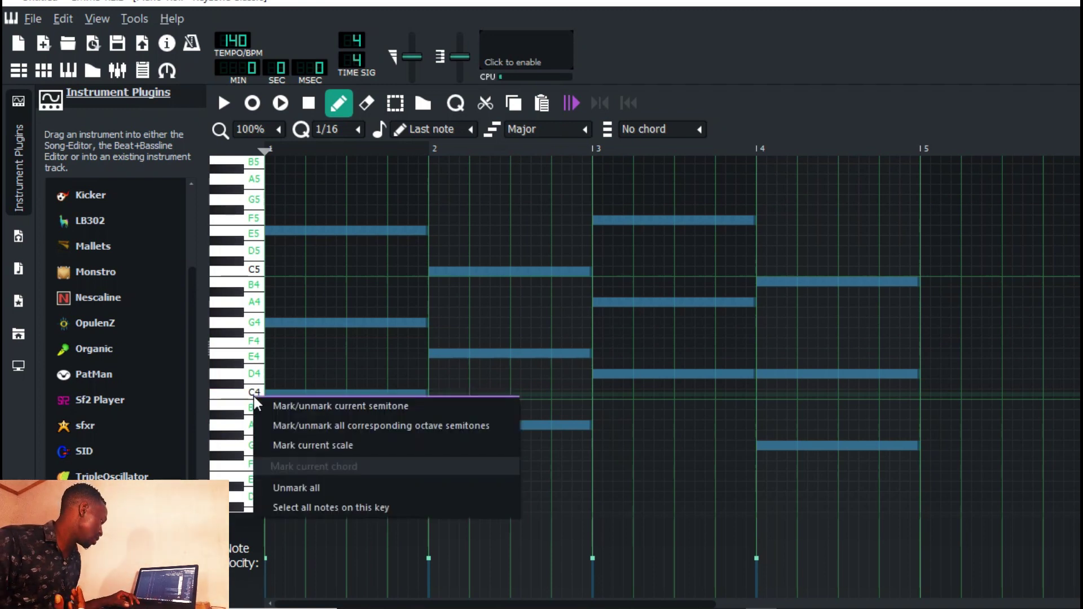
click(282, 441)
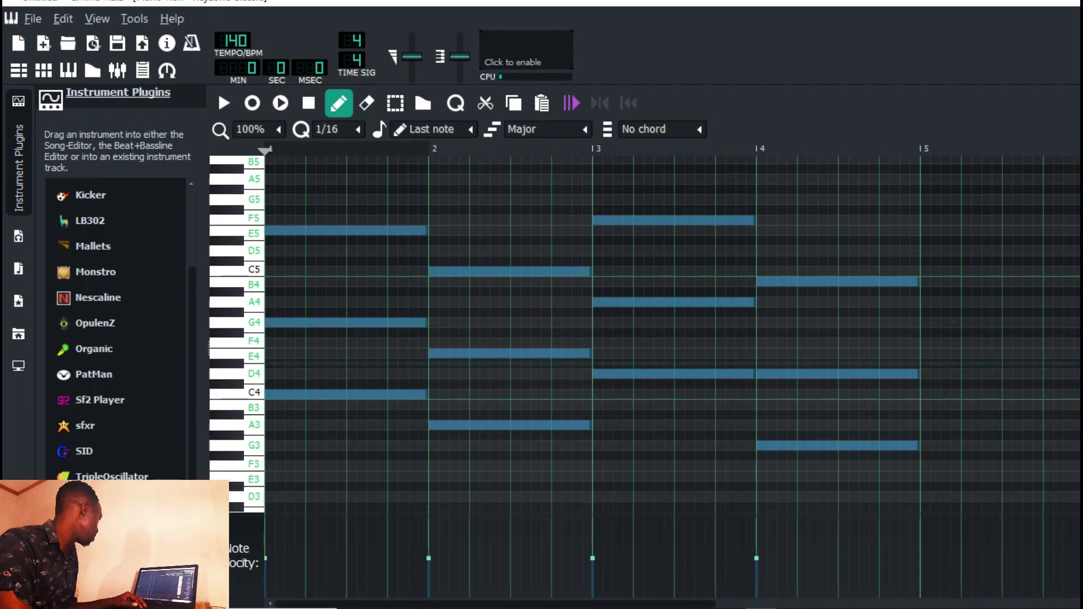
- Draw C6 and G5 melody notes plus a short E4 note in bar 1 and audition them
scroll(495, 248, up, 3)
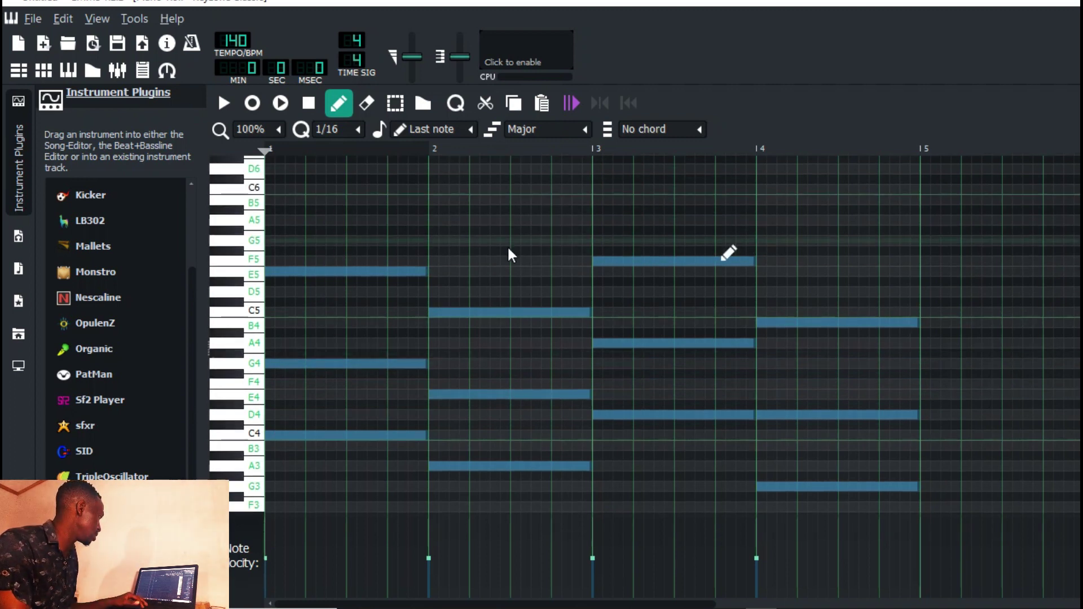
click(309, 189)
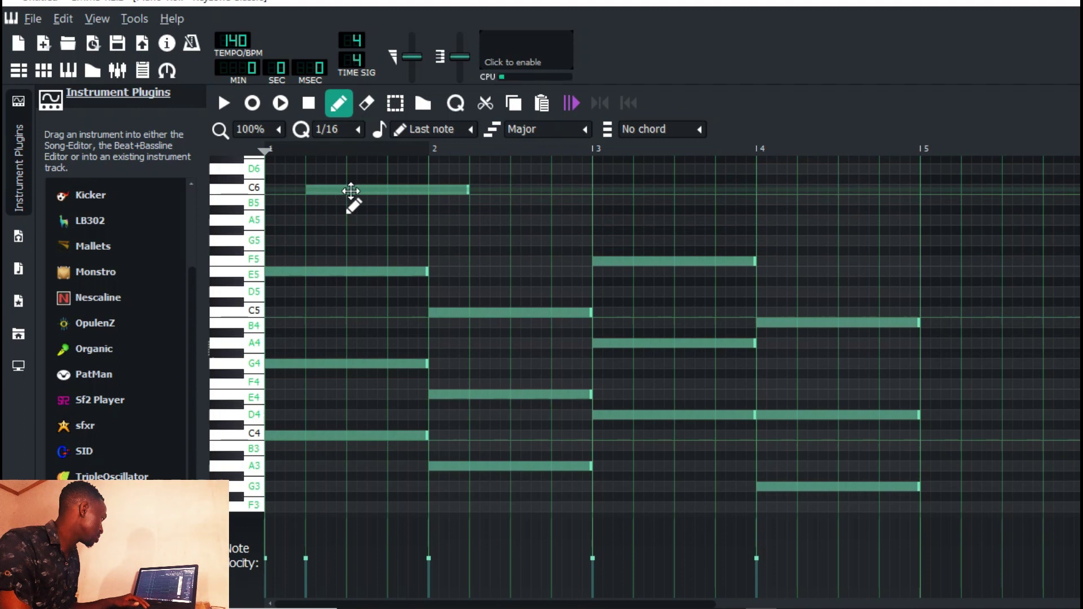
click(347, 239)
key(space)
key(space)
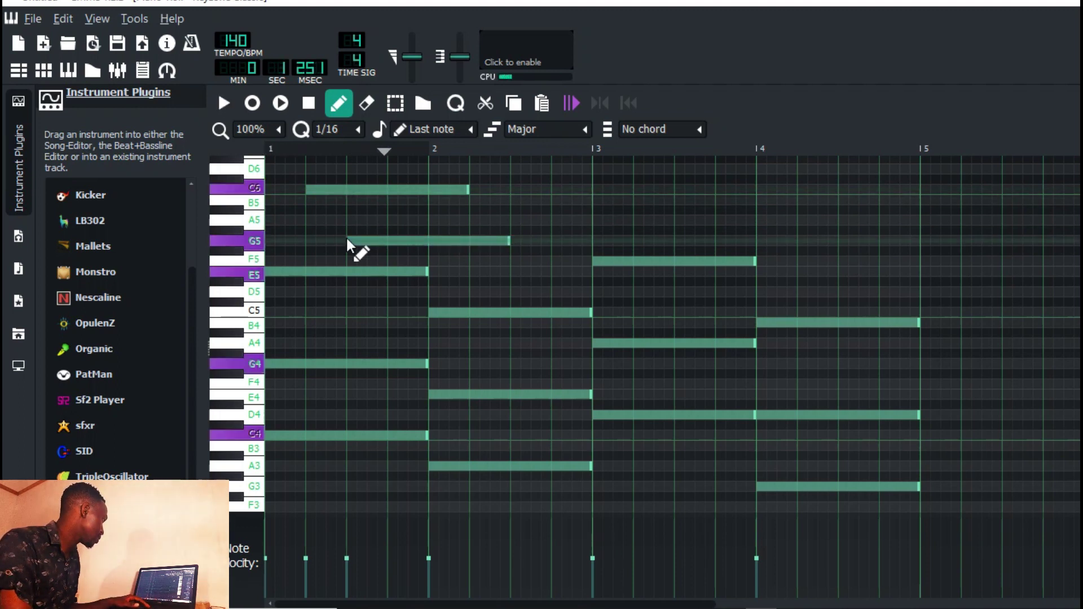
click(323, 363)
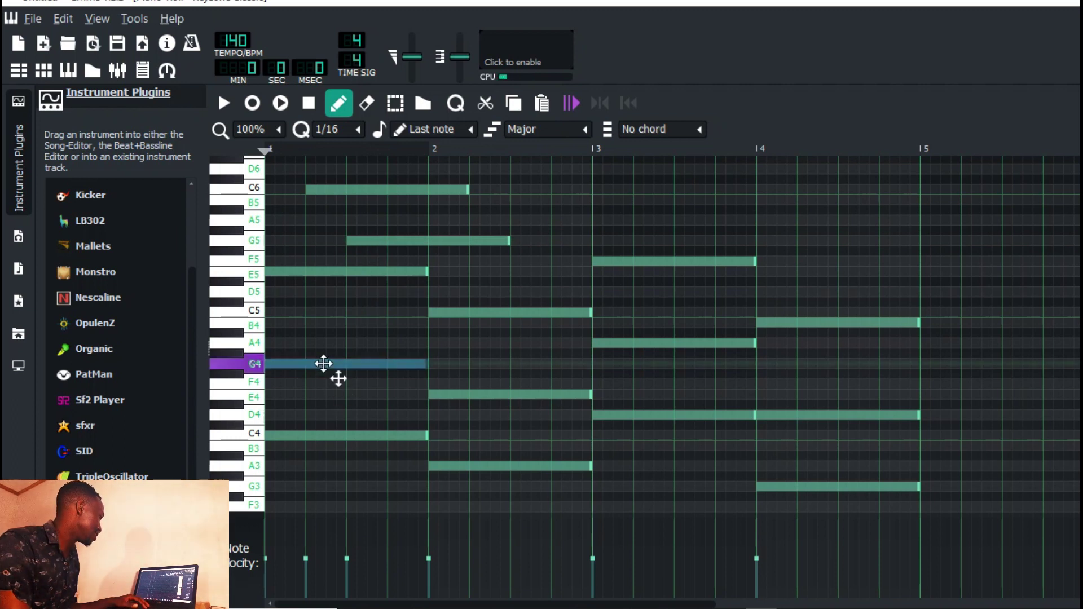
click(329, 273)
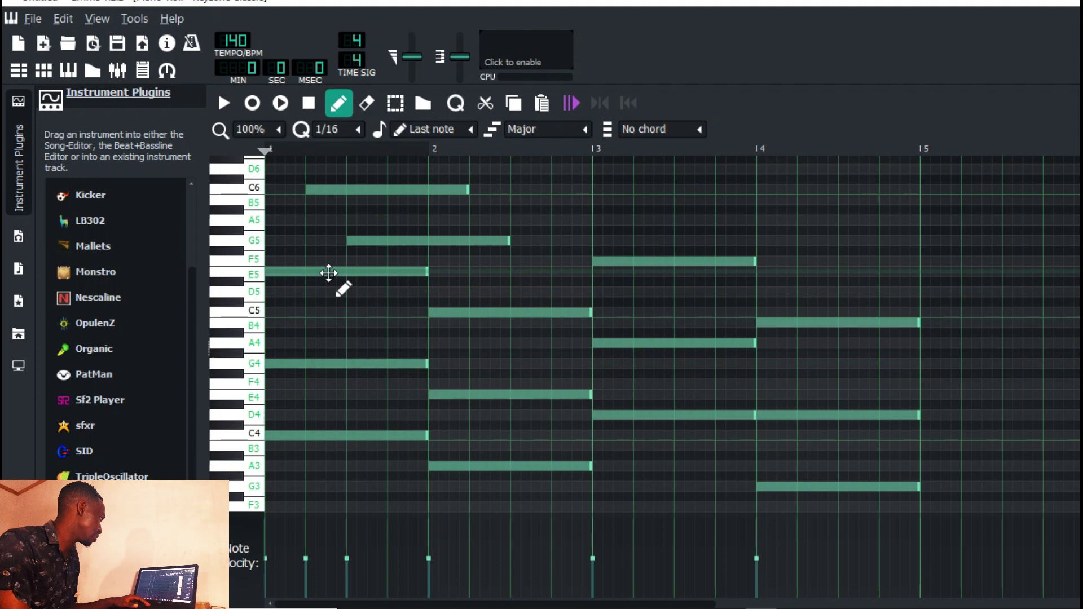
click(390, 394)
key(space)
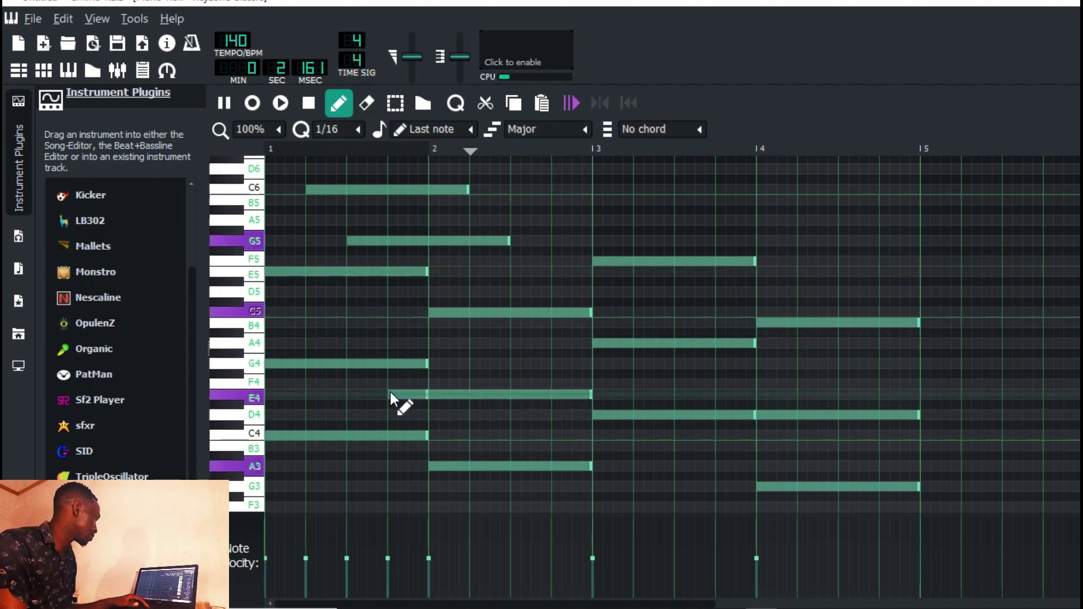
key(space)
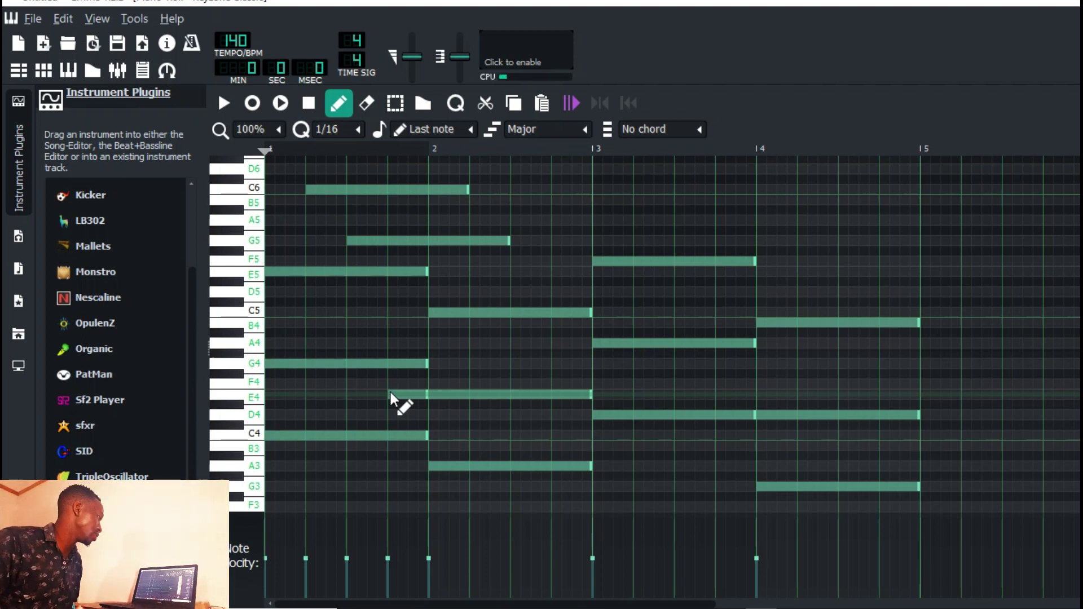
- Place the short E4 pickup before bar 2 and trim the G5 and C6 notes to end at bar 2
click(390, 393)
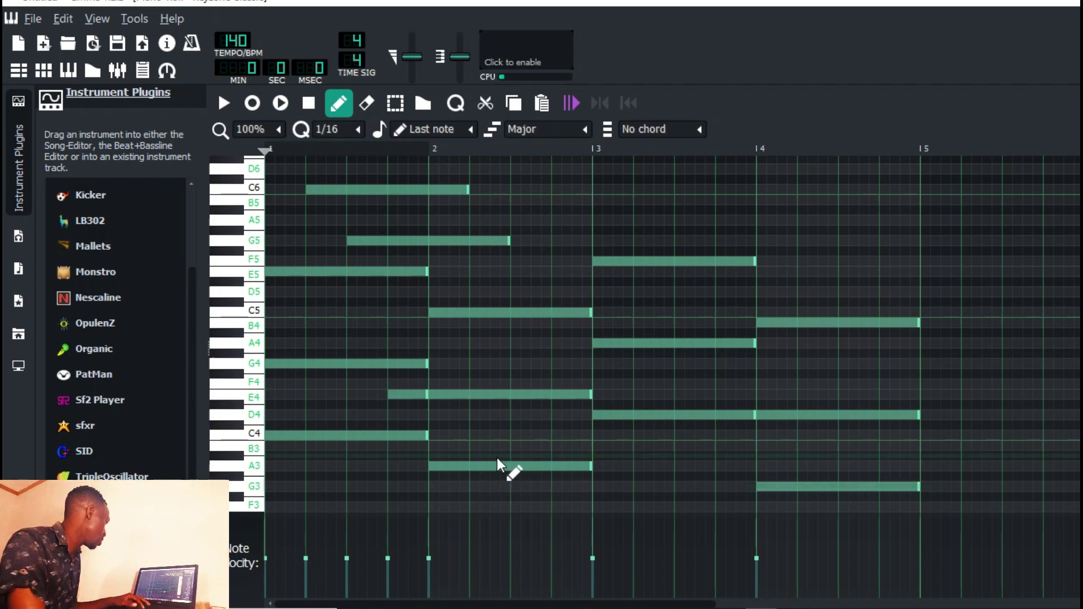
click(496, 465)
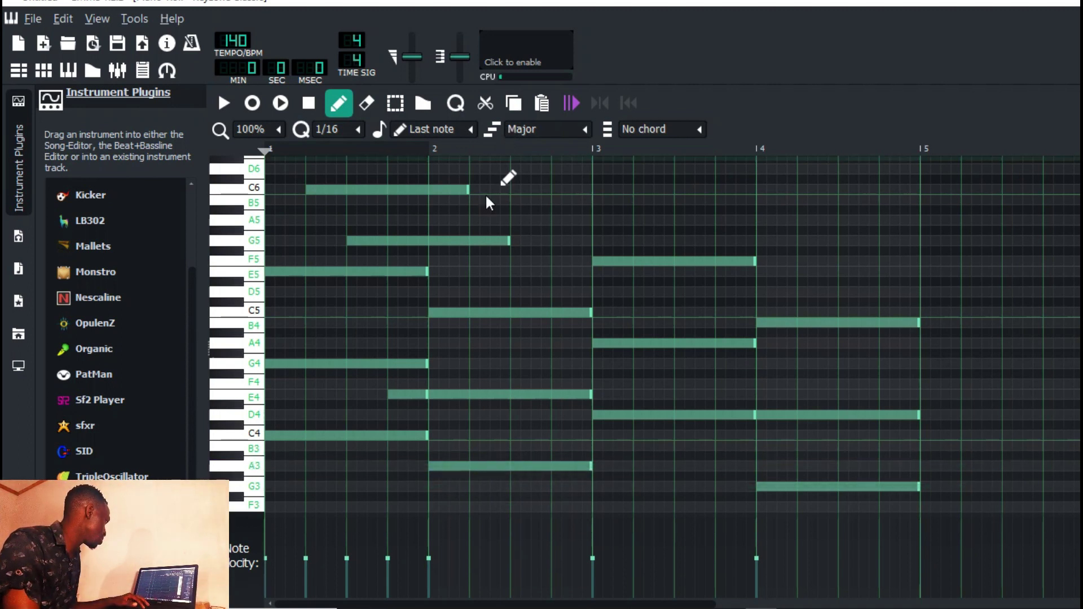
drag(510, 244, 430, 272)
drag(468, 190, 417, 196)
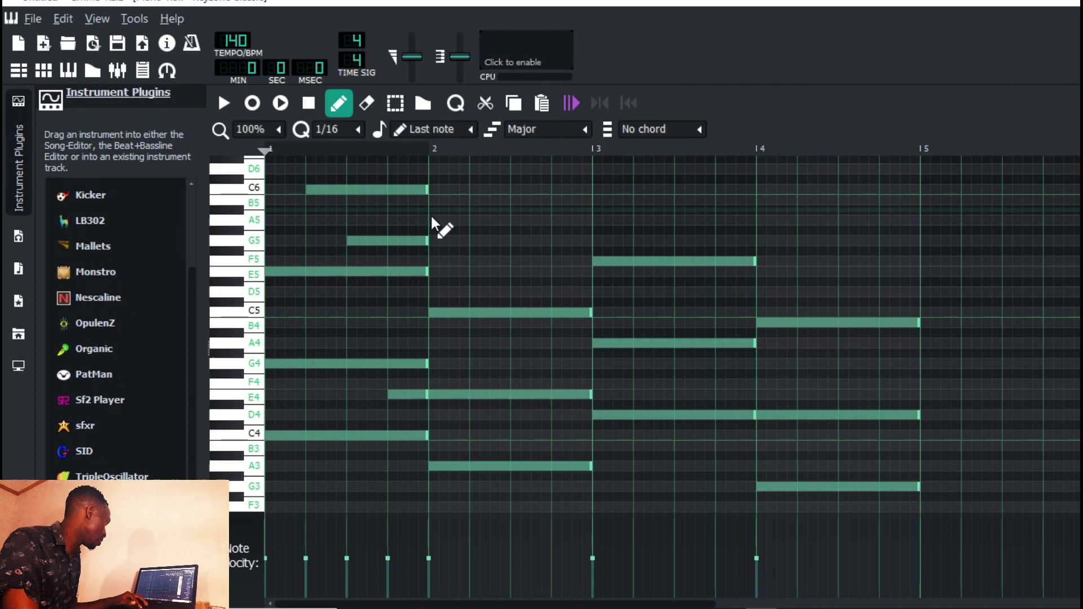
- Add an A5 note in bar 2, D5 in bar 3 and B5 ending at bar 5, then play the melody
click(432, 219)
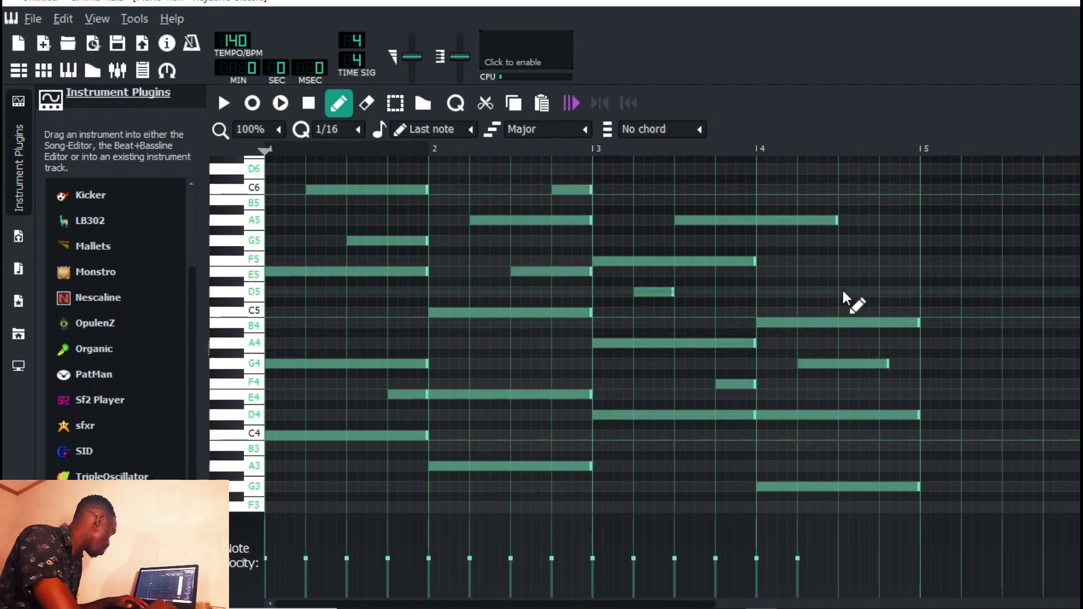
click(842, 290)
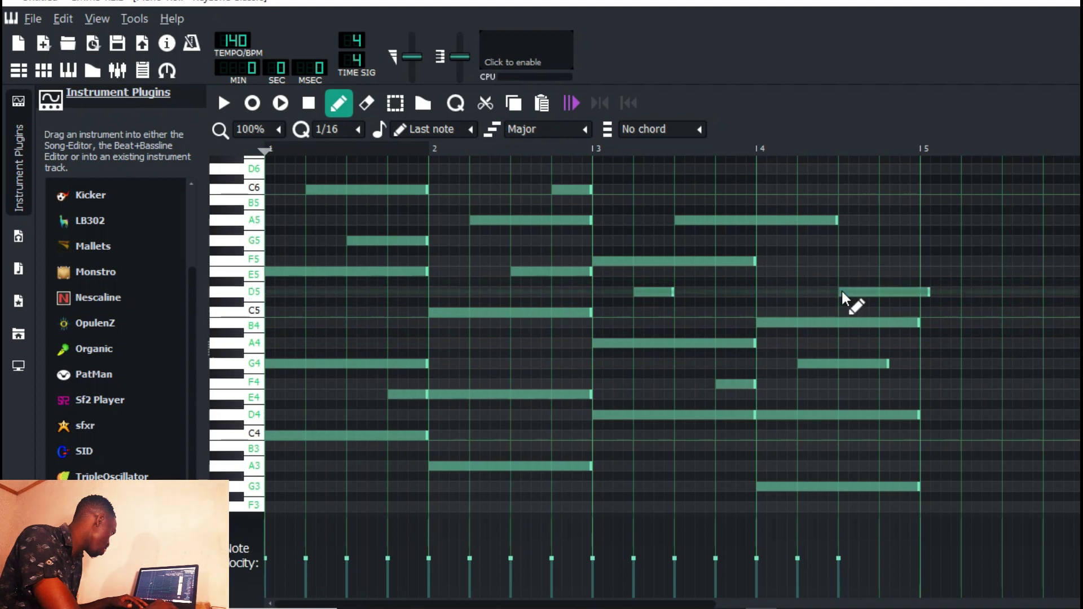
click(840, 323)
drag(929, 292, 919, 292)
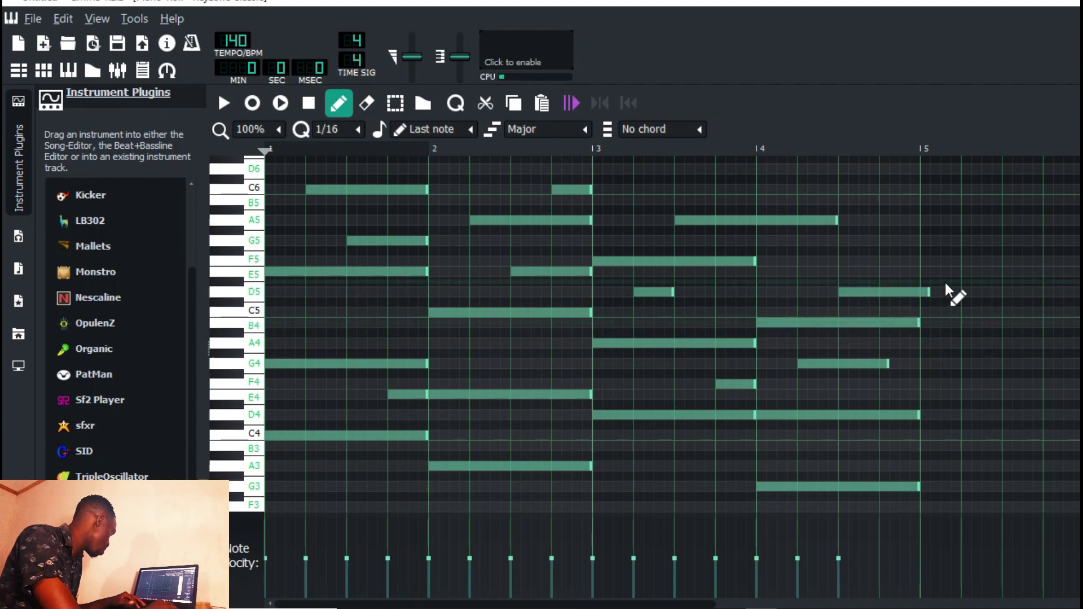
click(841, 196)
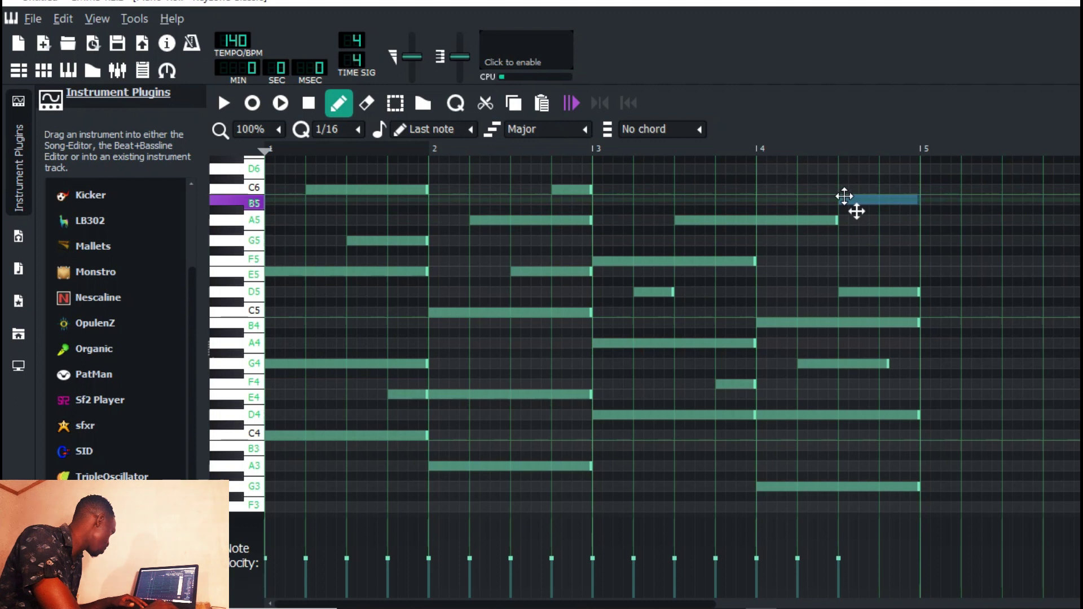
drag(847, 196, 749, 232)
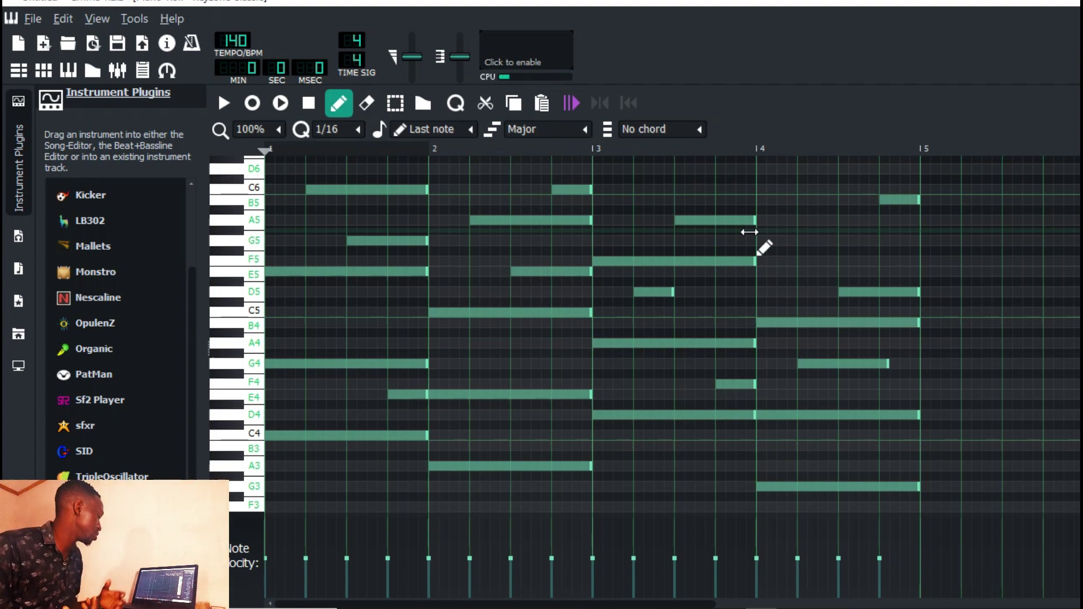
key(space)
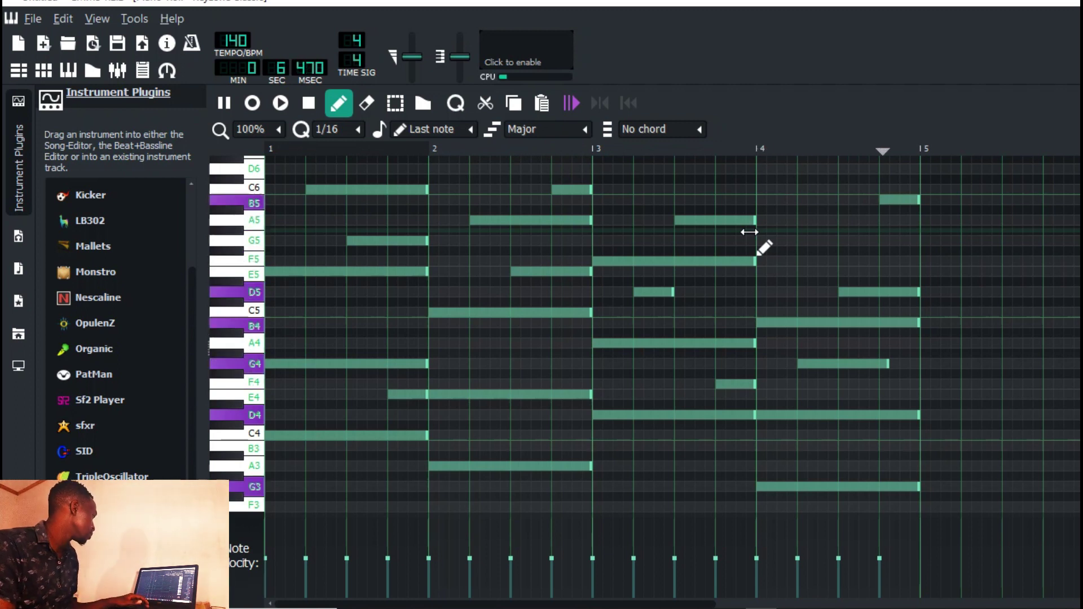
key(space)
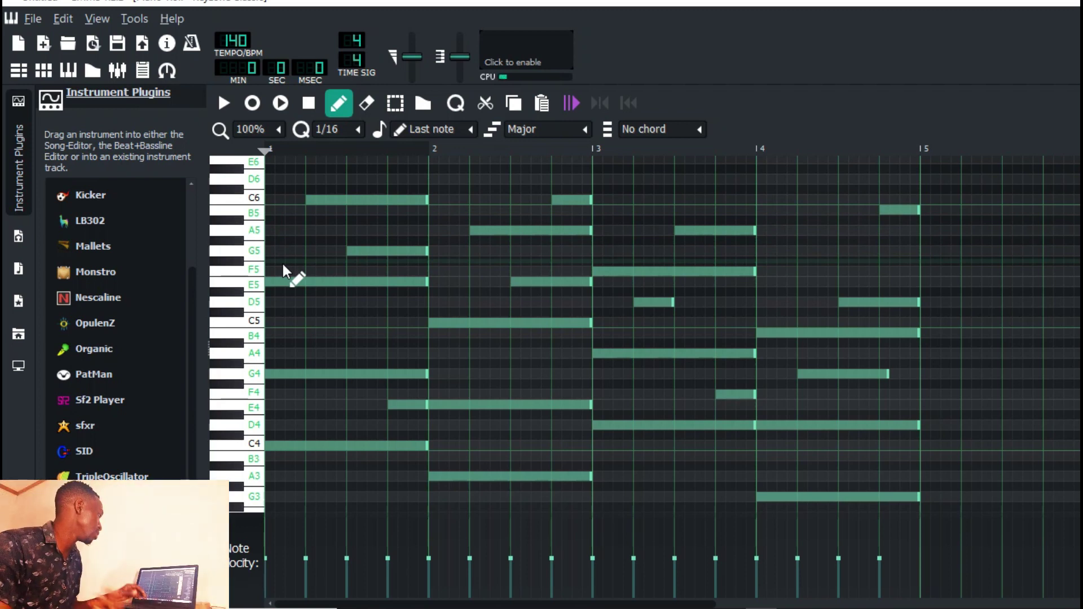
- Add a D6 note at the end of bar 1, F5 in bar 2, G5 in bar 3 and E5 in bar 4
click(395, 212)
key(space)
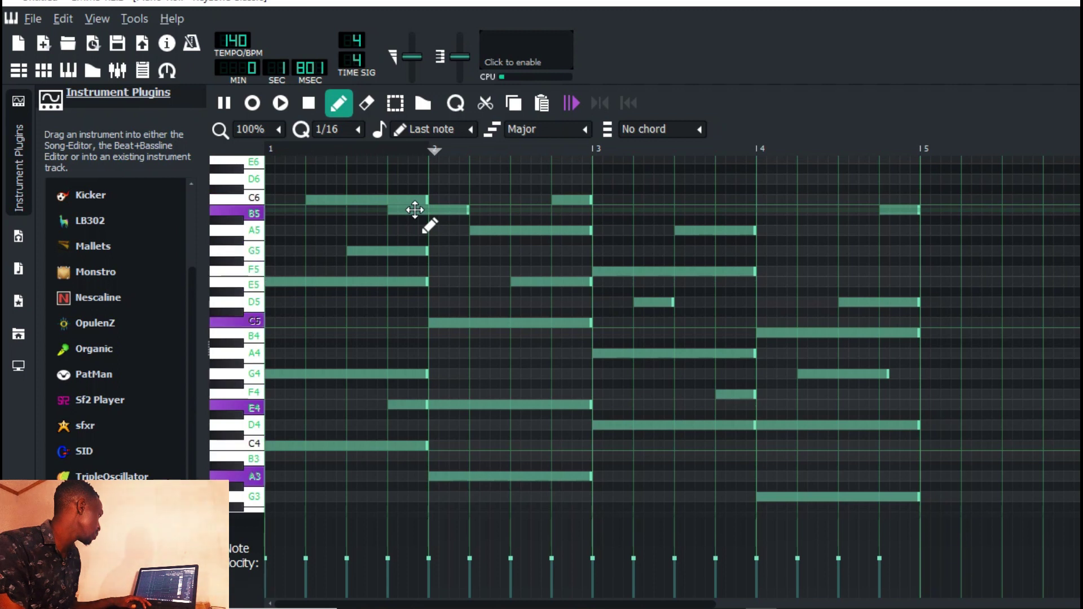
drag(415, 210, 349, 181)
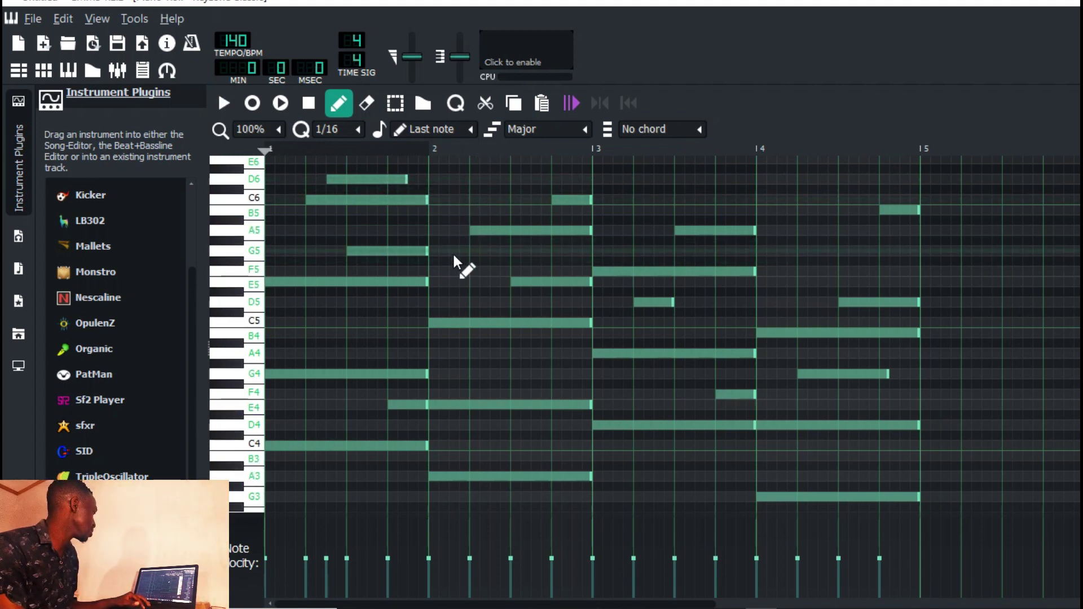
click(458, 272)
key(space)
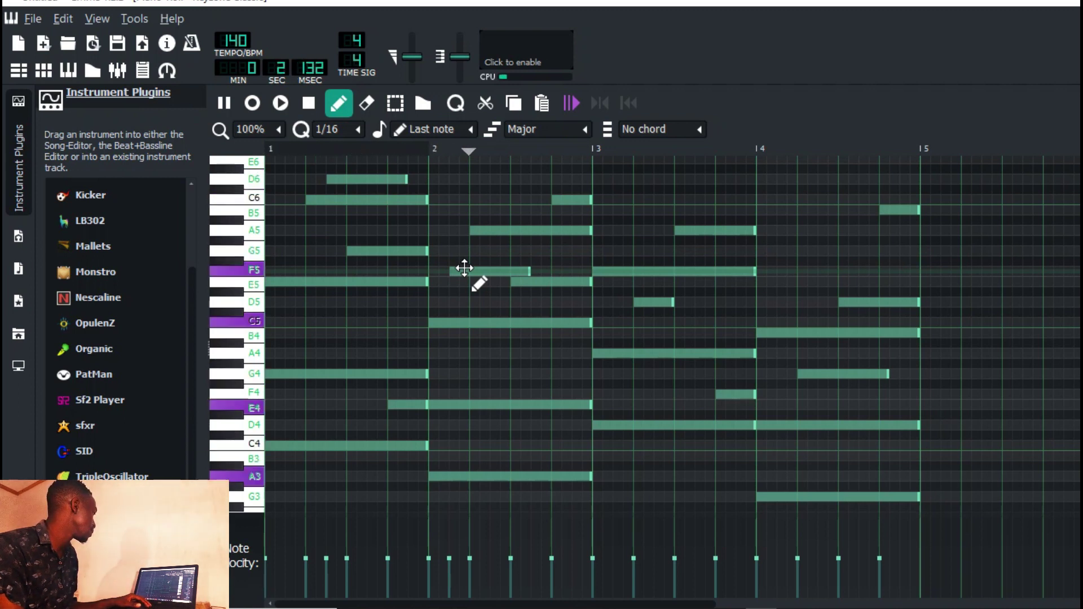
click(617, 251)
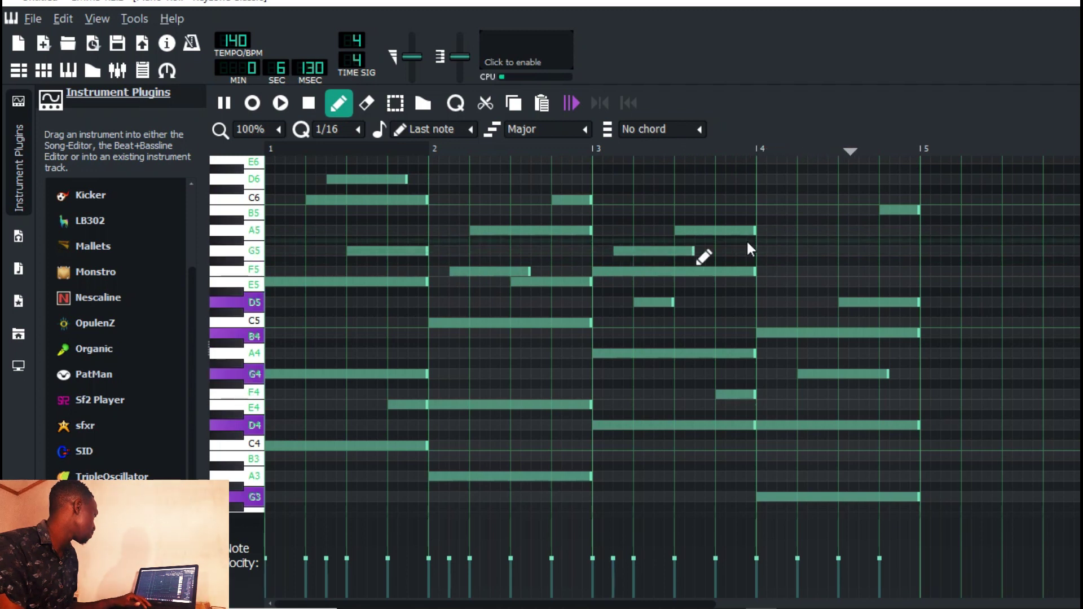
click(782, 282)
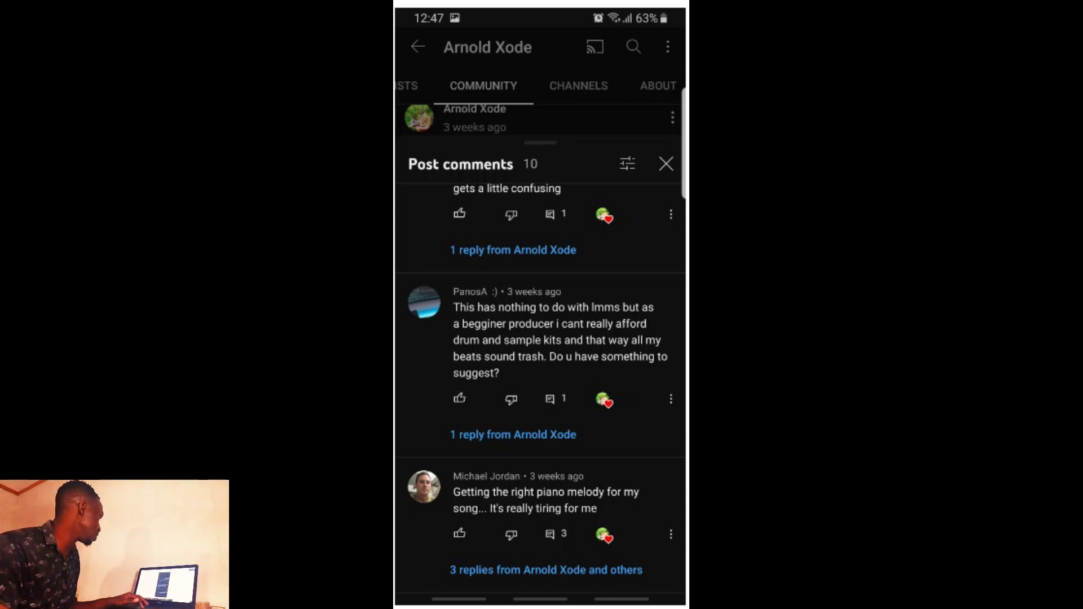
- Open the '1 reply' thread on the comment about getting a good tone with mastering
click(486, 211)
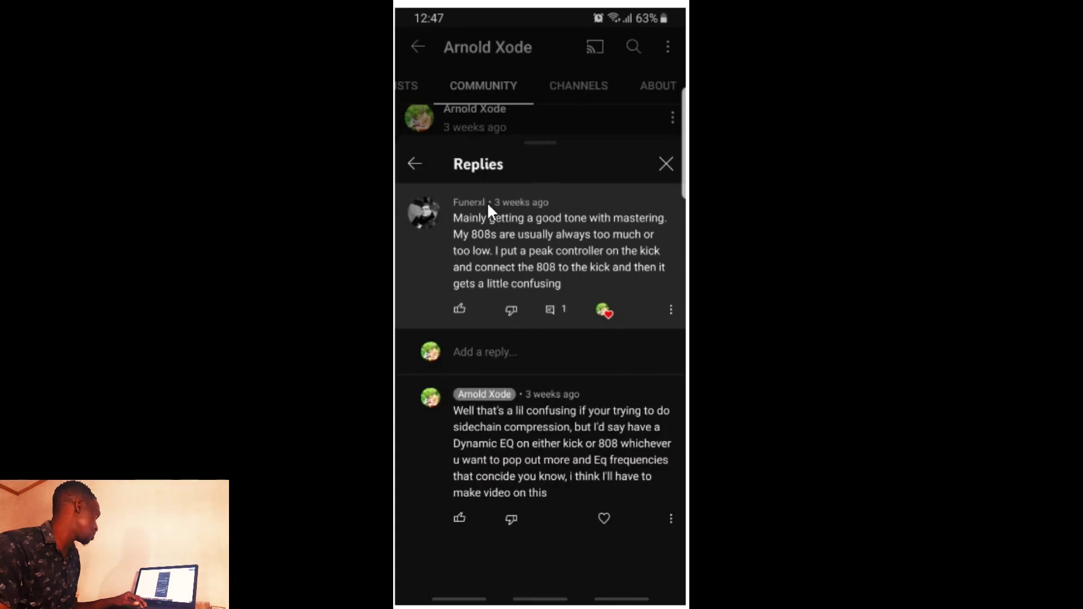